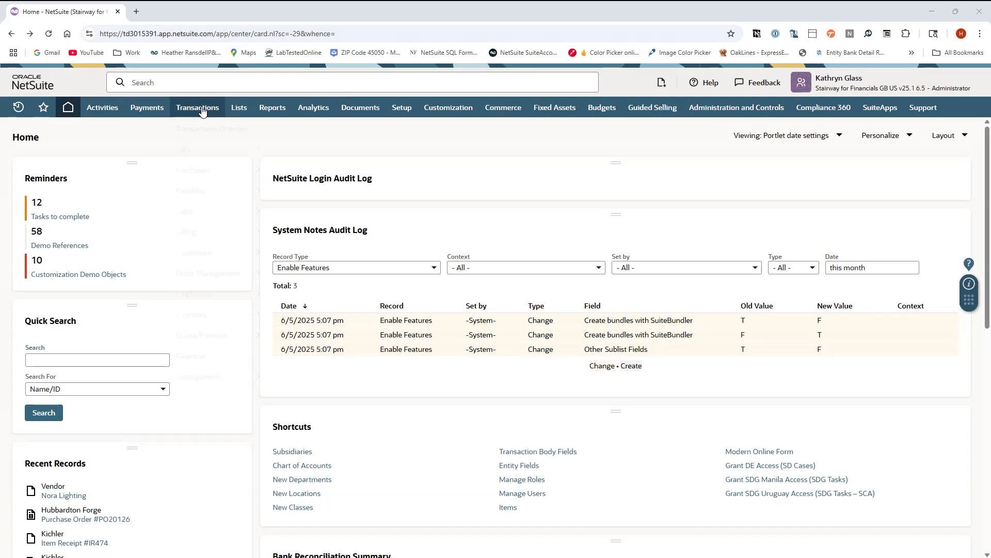
Open the Scanned Vendor Bills page and upload the GMLighting.pdf invoice file for scanning
{"action": "mouse_move", "coordinate": [241, 194]}
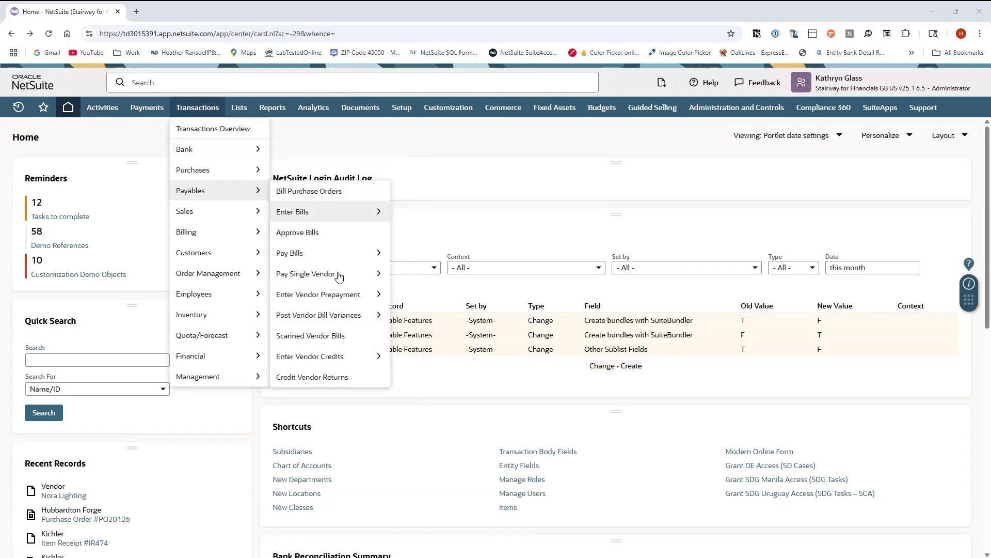
{"action": "left_click", "coordinate": [324, 336]}
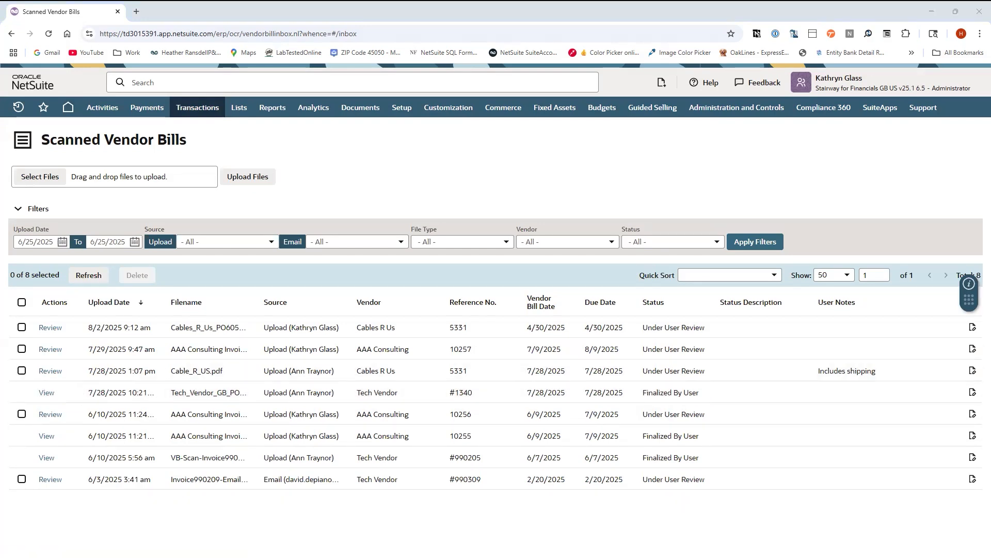
{"action": "left_click_drag", "start_coordinate": [63, 189], "coordinate": [159, 183]}
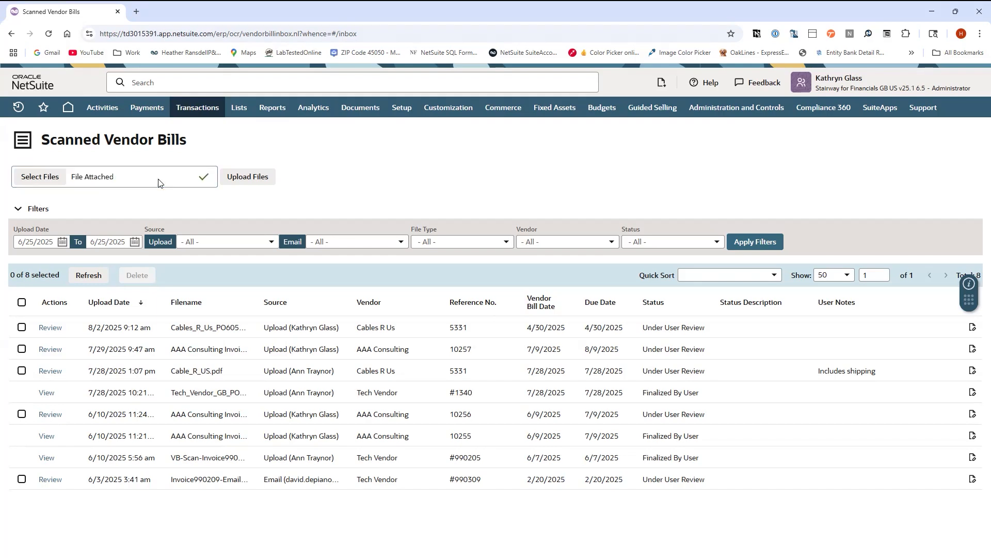
{"action": "left_click", "coordinate": [261, 176]}
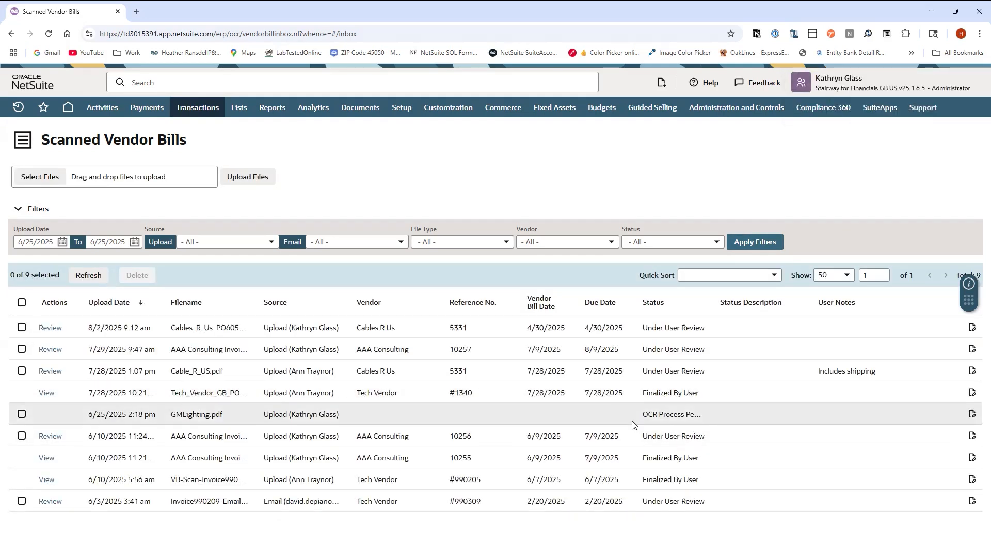
Refresh the scanned bills list and open the GMLighting.pdf bill for review
{"action": "left_click", "coordinate": [89, 275]}
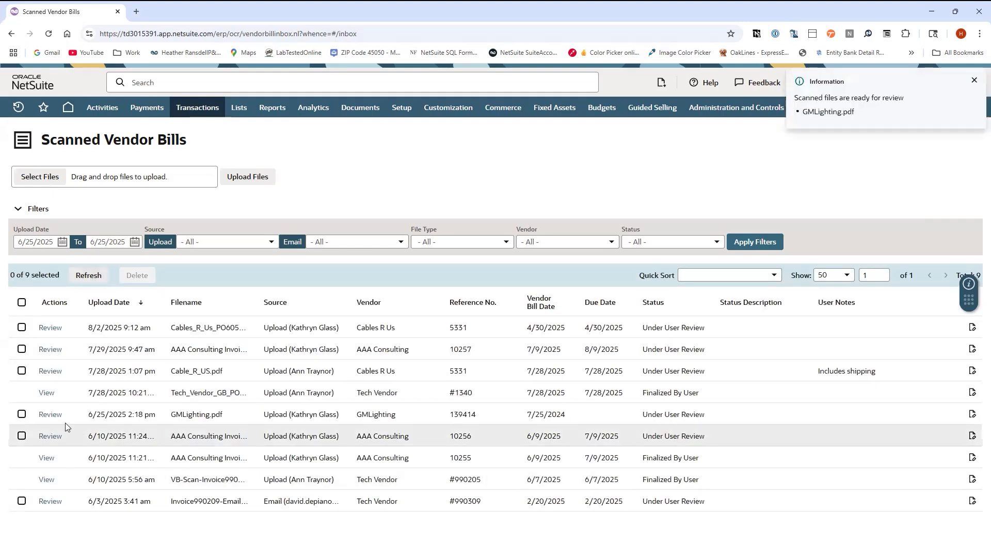
{"action": "left_click", "coordinate": [51, 415]}
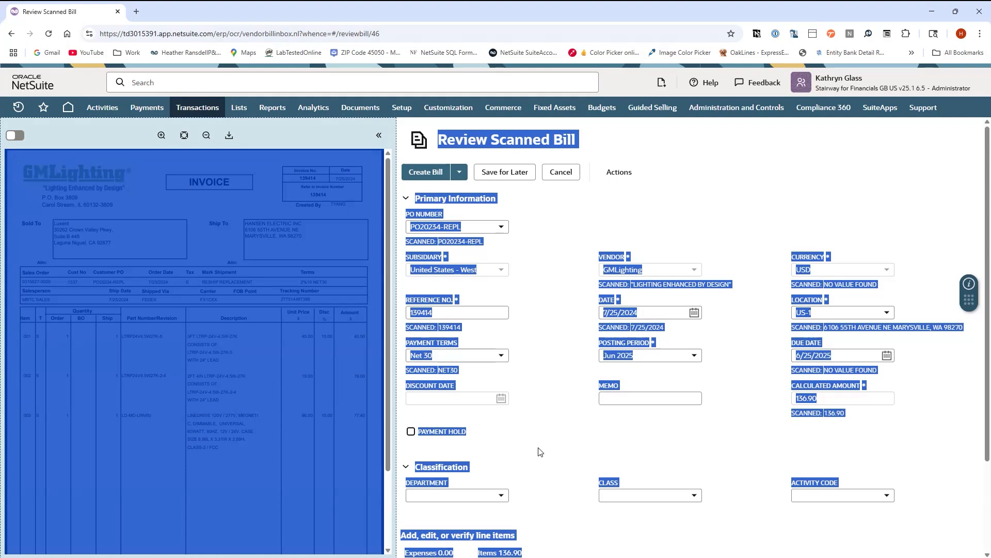
Turn on document highlighting and check the PO number, reference number, payment terms and date against the invoice
{"action": "left_click", "coordinate": [427, 424]}
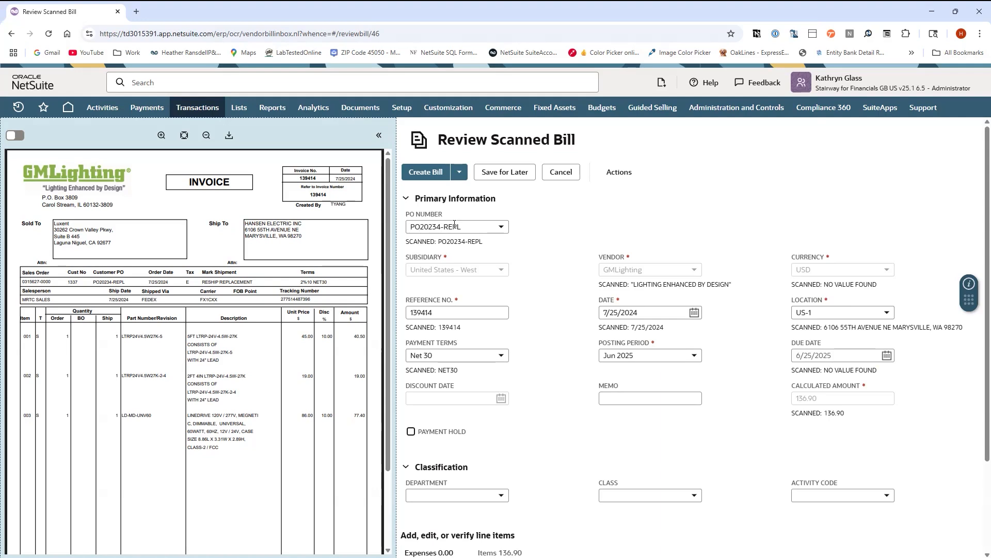
{"action": "left_click", "coordinate": [10, 140]}
{"action": "left_click", "coordinate": [482, 223]}
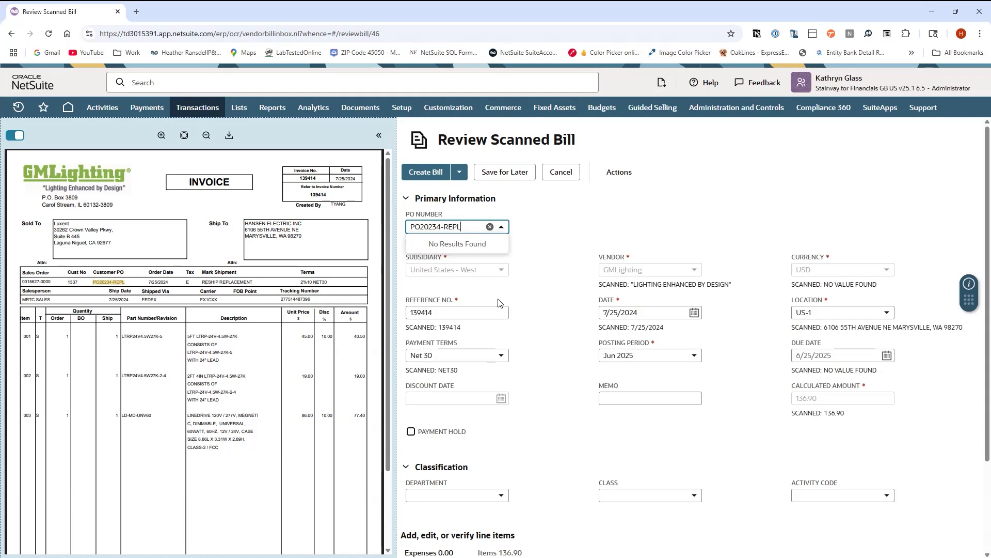
{"action": "left_click", "coordinate": [452, 313]}
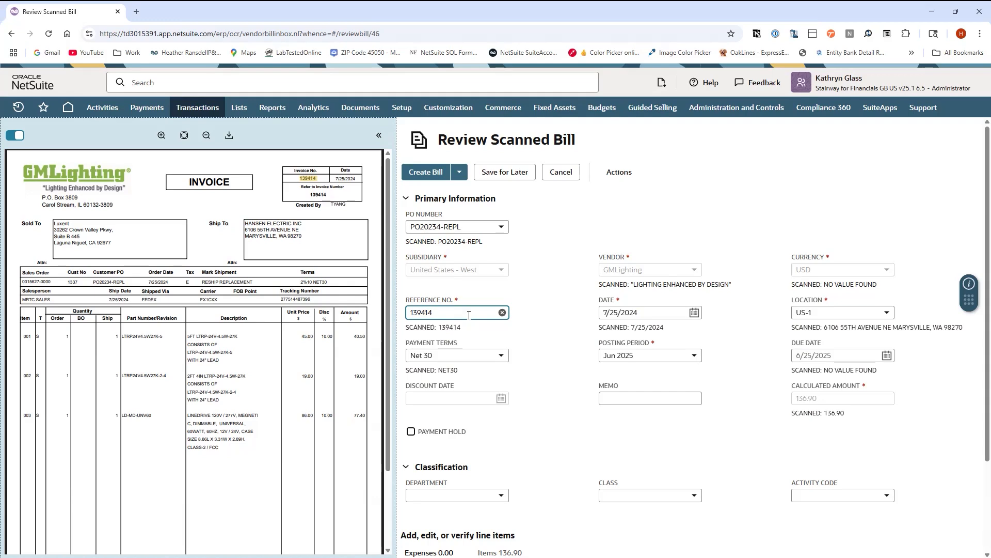
{"action": "left_click", "coordinate": [467, 357]}
{"action": "left_click", "coordinate": [462, 354]}
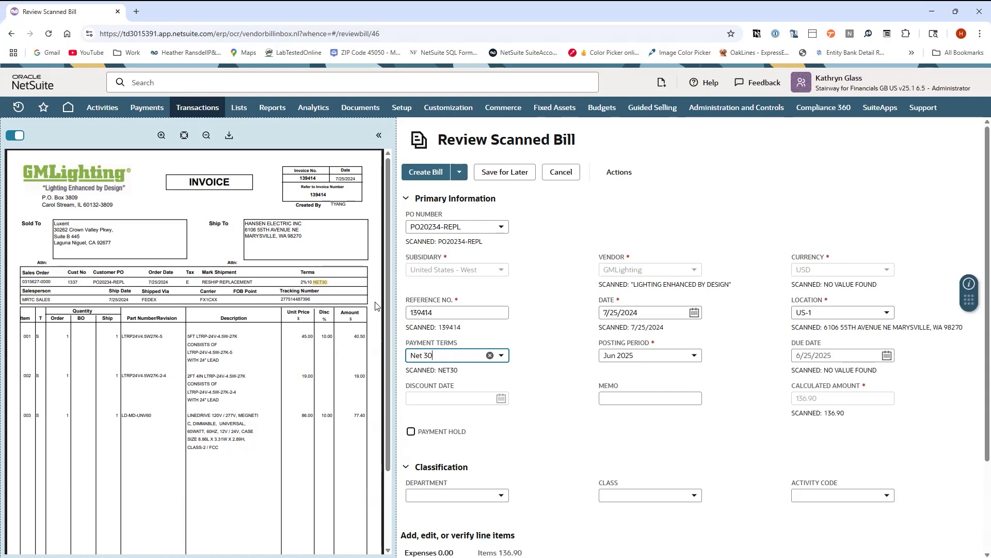
{"action": "left_click", "coordinate": [501, 356]}
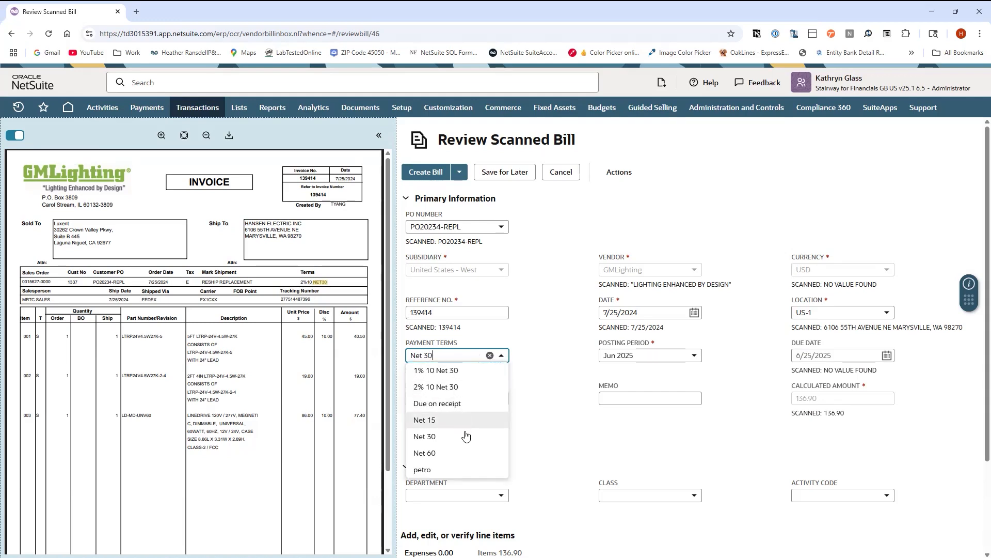
{"action": "left_click", "coordinate": [445, 353]}
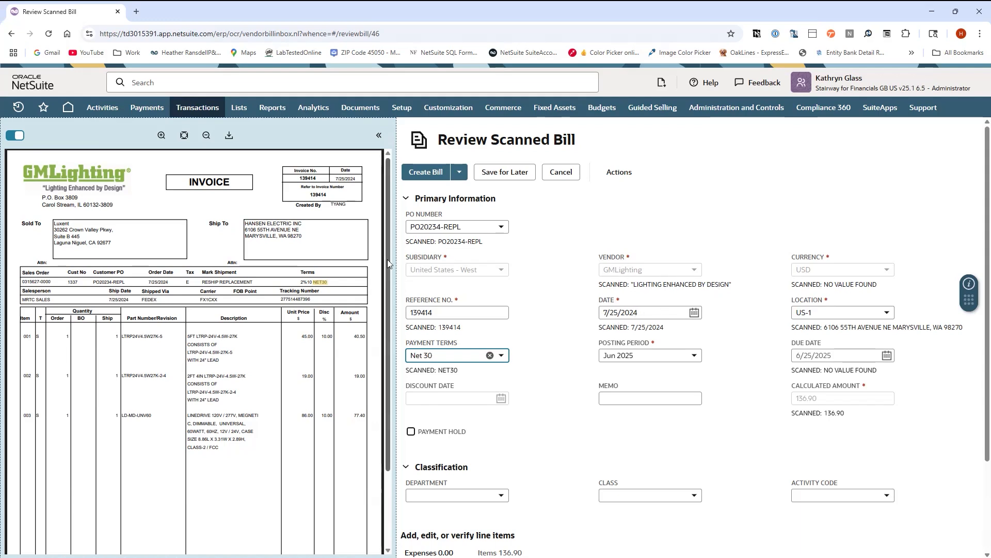
{"action": "left_click", "coordinate": [664, 308]}
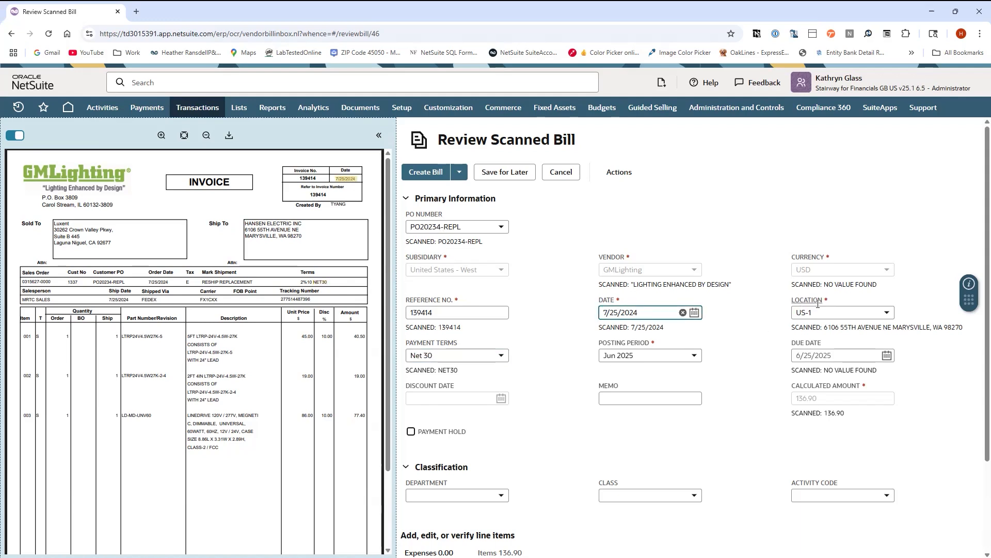
Review the bill's item lines, quantities, rates and amounts against the scanned invoice
{"action": "scroll", "coordinate": [753, 411], "scroll_direction": "down", "scroll_amount": 2}
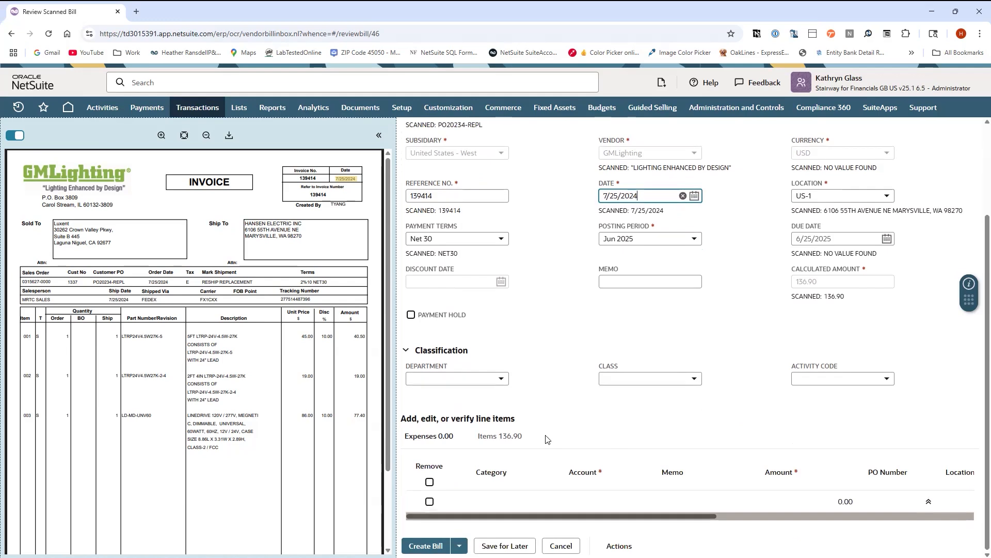
{"action": "left_click", "coordinate": [495, 437]}
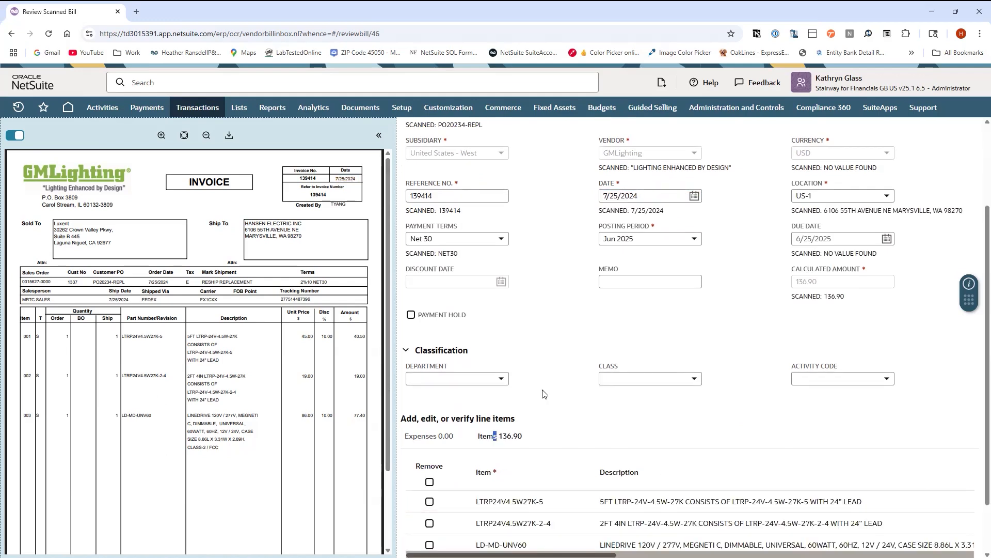
{"action": "scroll", "coordinate": [545, 407], "scroll_direction": "down", "scroll_amount": 1}
{"action": "left_click_drag", "start_coordinate": [560, 518], "coordinate": [706, 510]}
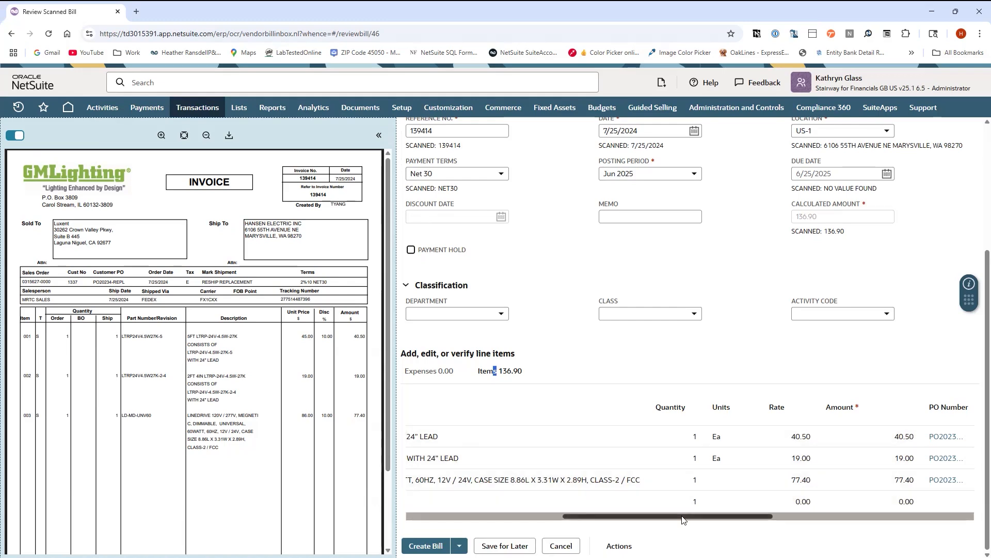
{"action": "left_click_drag", "start_coordinate": [678, 519], "coordinate": [701, 519]}
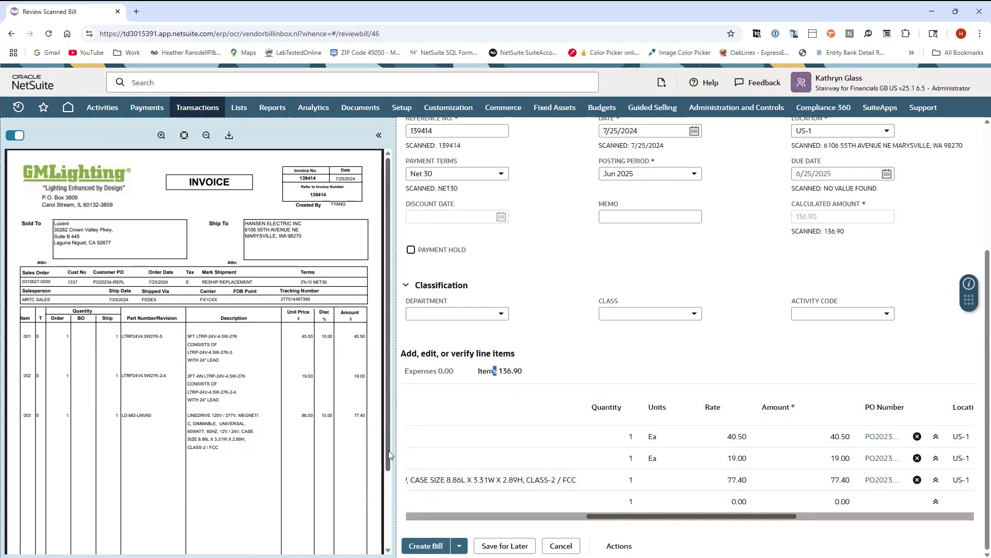
{"action": "scroll", "coordinate": [388, 450], "scroll_direction": "down", "scroll_amount": 2}
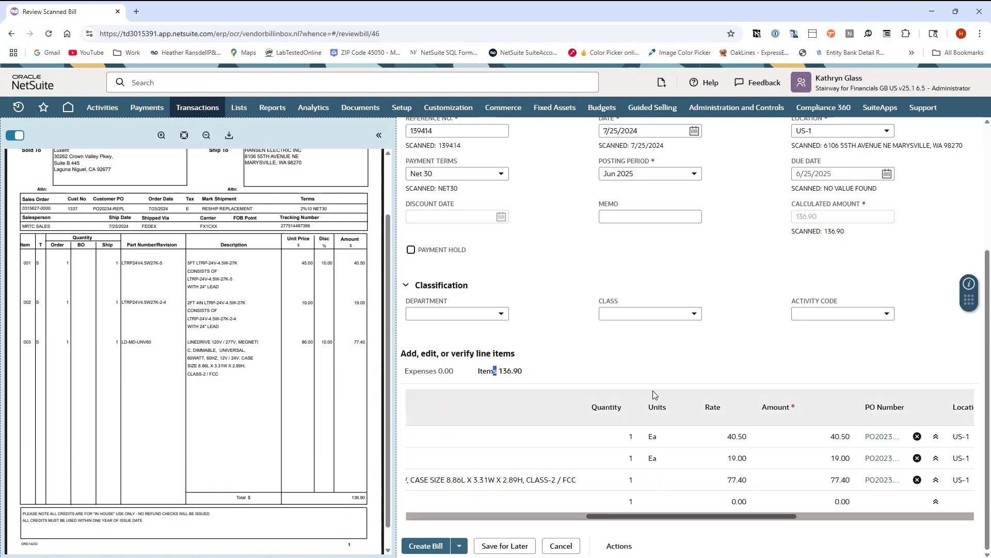
{"action": "scroll", "coordinate": [625, 393], "scroll_direction": "up", "scroll_amount": 4}
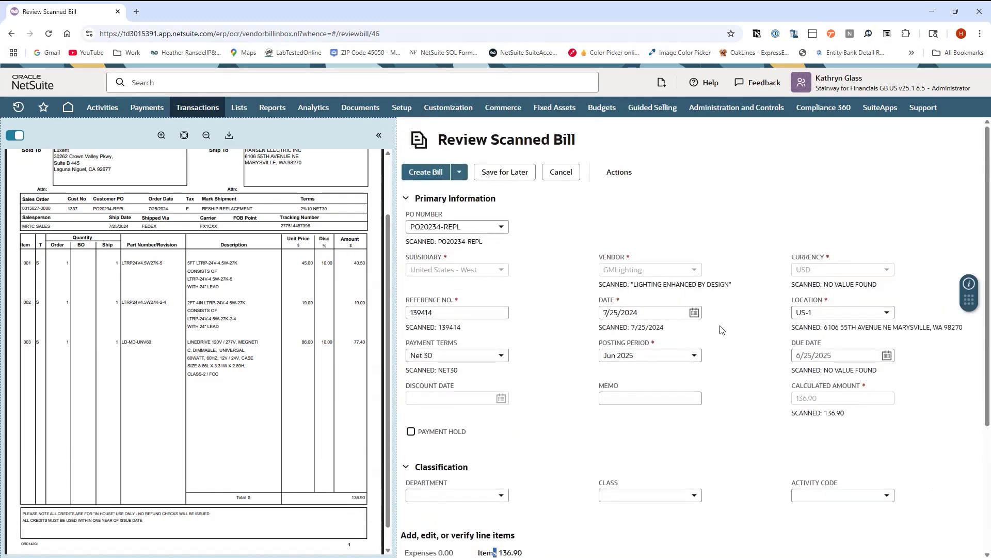
{"action": "scroll", "coordinate": [592, 304], "scroll_direction": "down", "scroll_amount": 3}
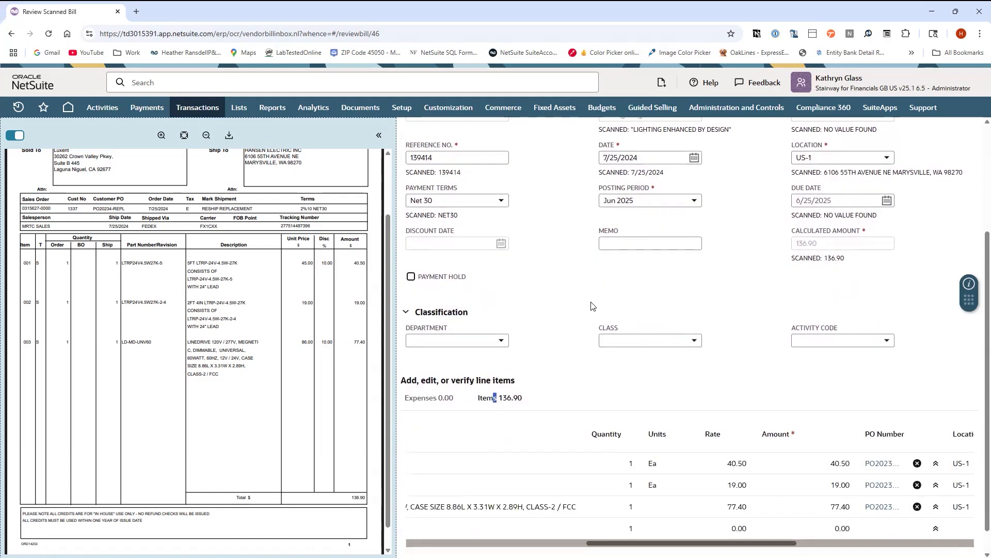
{"action": "scroll", "coordinate": [592, 304], "scroll_direction": "up", "scroll_amount": 3}
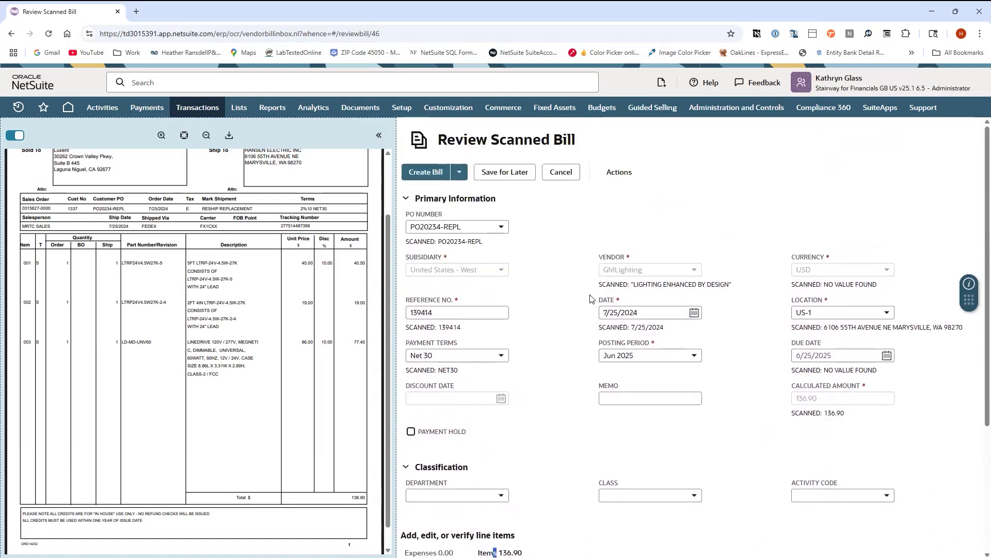
Create the bill from the scanned invoice, accepting the backdated transaction date
{"action": "left_click", "coordinate": [428, 173]}
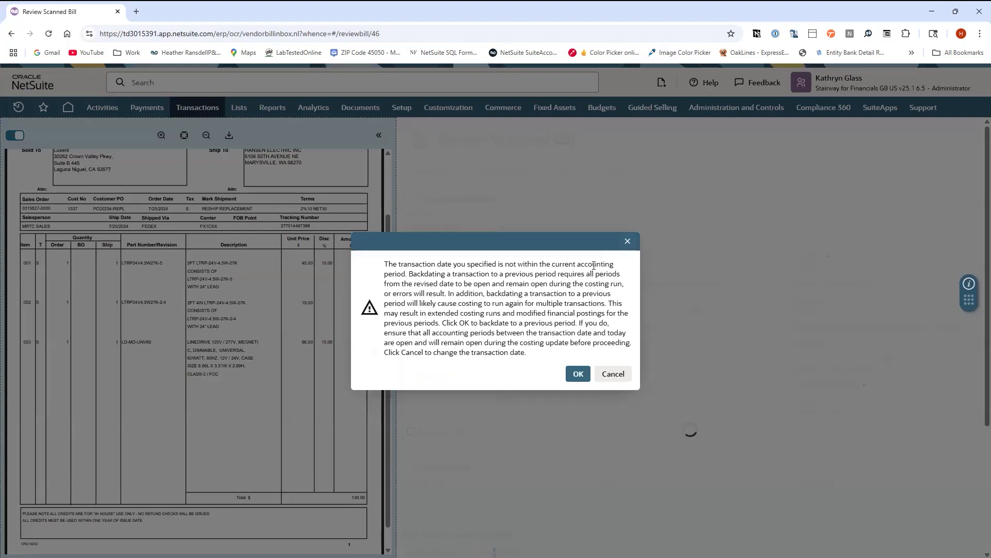
{"action": "left_click", "coordinate": [579, 375]}
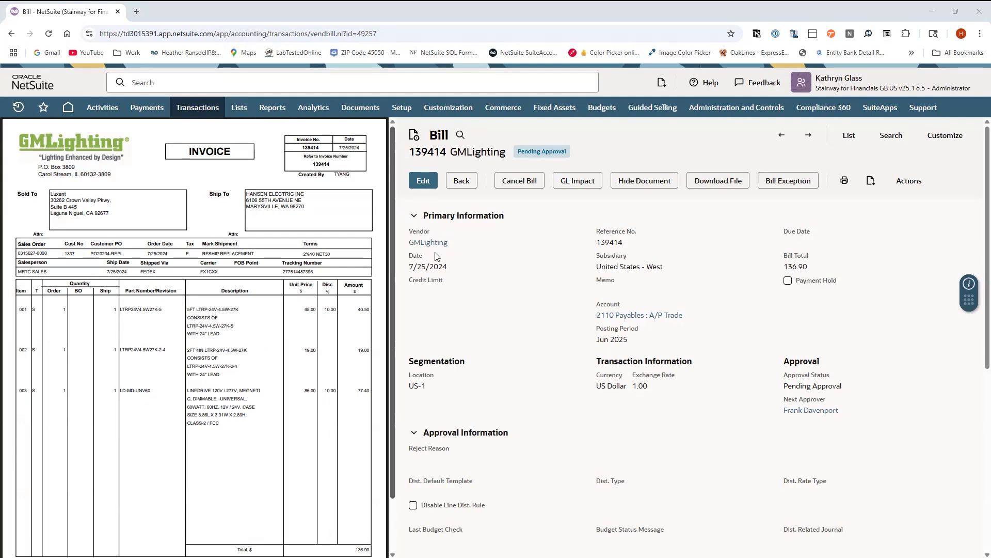
Review the created bill's details and item lines, then return to the Scanned Vendor Bills list
{"action": "scroll", "coordinate": [540, 336], "scroll_direction": "down", "scroll_amount": 6}
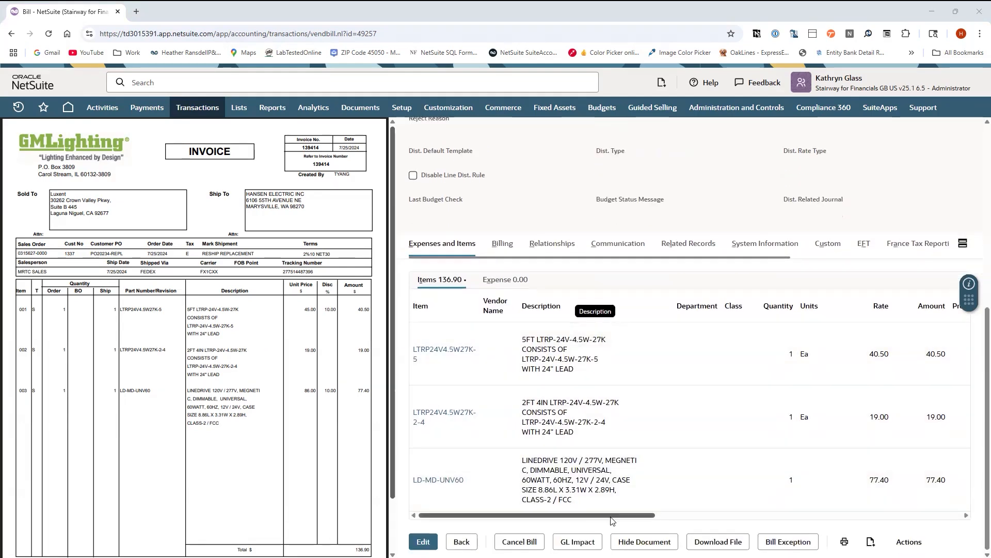
{"action": "left_click", "coordinate": [854, 515]}
{"action": "left_click", "coordinate": [954, 513]}
{"action": "left_click_drag", "start_coordinate": [891, 511], "coordinate": [582, 373]}
{"action": "scroll", "coordinate": [582, 373], "scroll_direction": "up", "scroll_amount": 3}
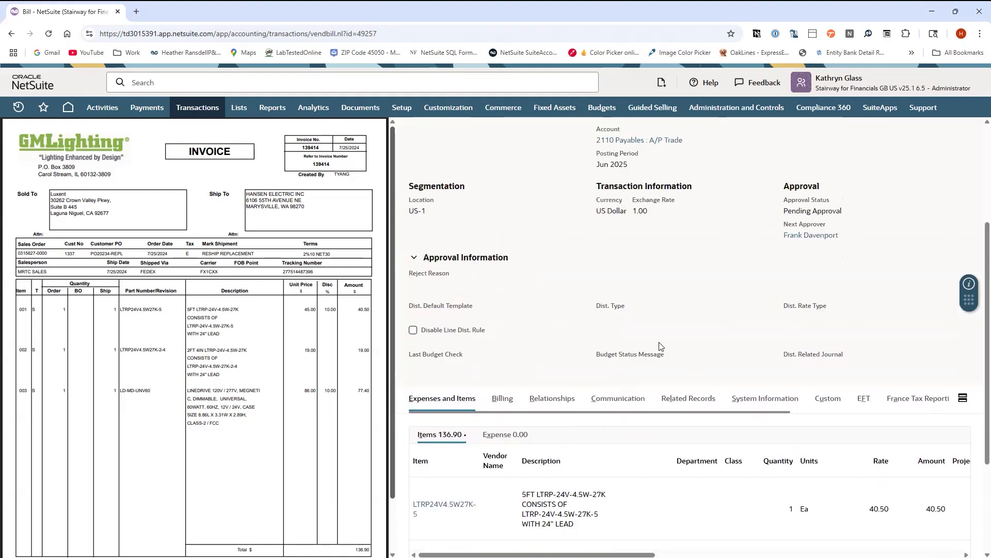
{"action": "scroll", "coordinate": [697, 325], "scroll_direction": "up", "scroll_amount": 2}
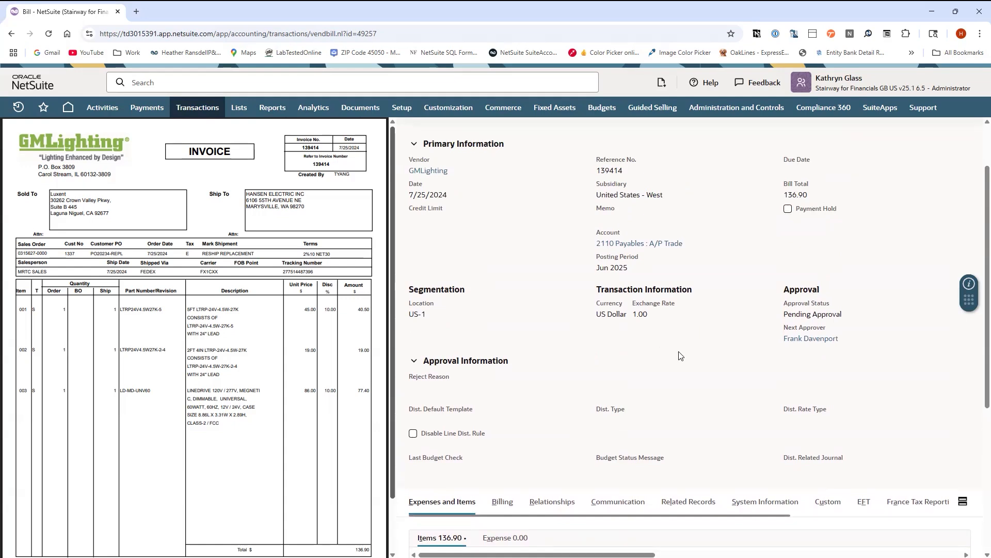
{"action": "scroll", "coordinate": [680, 355], "scroll_direction": "down", "scroll_amount": 2}
{"action": "scroll", "coordinate": [515, 357], "scroll_direction": "up", "scroll_amount": 3}
{"action": "scroll", "coordinate": [594, 367], "scroll_direction": "down", "scroll_amount": 2}
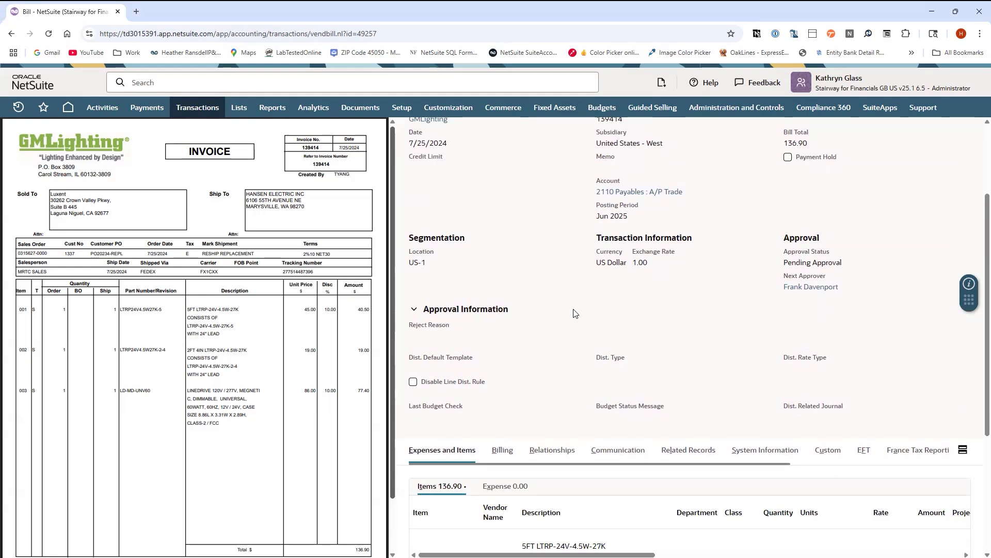
{"action": "scroll", "coordinate": [635, 329], "scroll_direction": "up", "scroll_amount": 1}
{"action": "scroll", "coordinate": [620, 343], "scroll_direction": "up", "scroll_amount": 2}
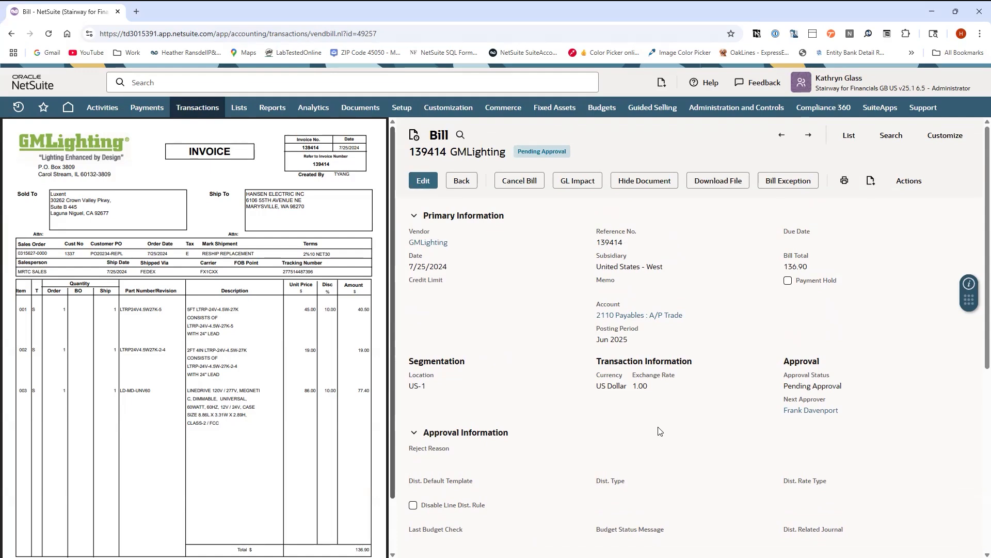
{"action": "scroll", "coordinate": [661, 431], "scroll_direction": "down", "scroll_amount": 2}
{"action": "scroll", "coordinate": [699, 398], "scroll_direction": "down", "scroll_amount": 4}
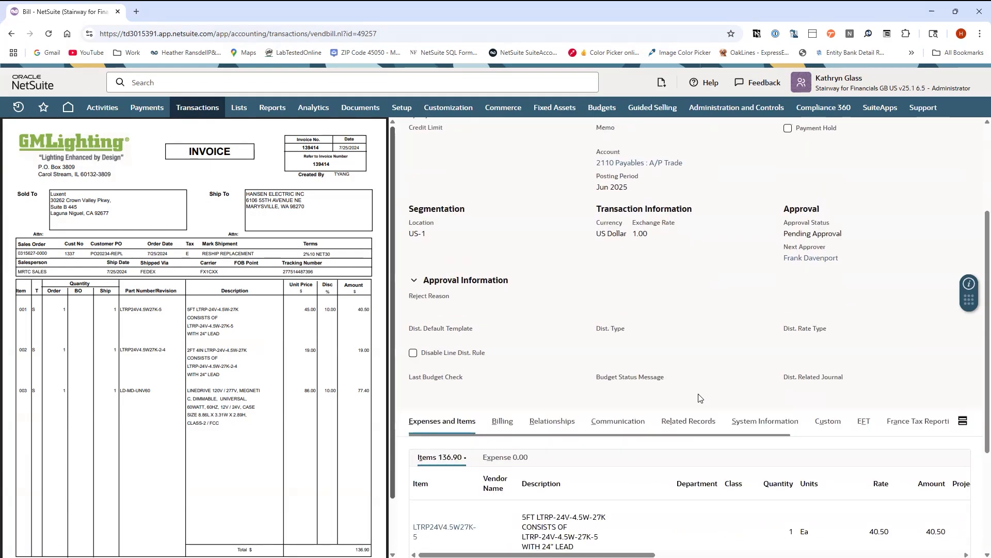
{"action": "scroll", "coordinate": [702, 379], "scroll_direction": "down", "scroll_amount": 3}
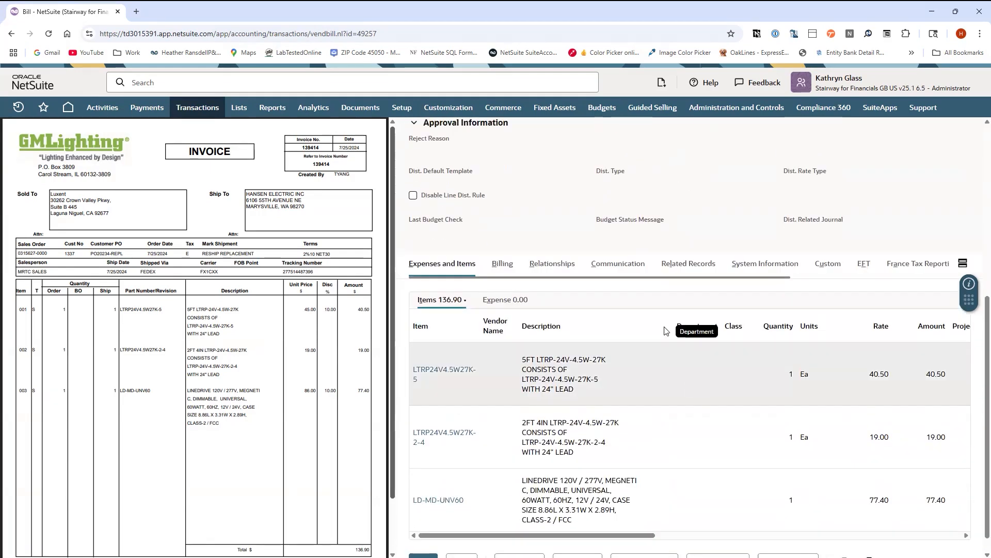
{"action": "scroll", "coordinate": [724, 289], "scroll_direction": "up", "scroll_amount": 4}
{"action": "scroll", "coordinate": [703, 334], "scroll_direction": "up", "scroll_amount": 1}
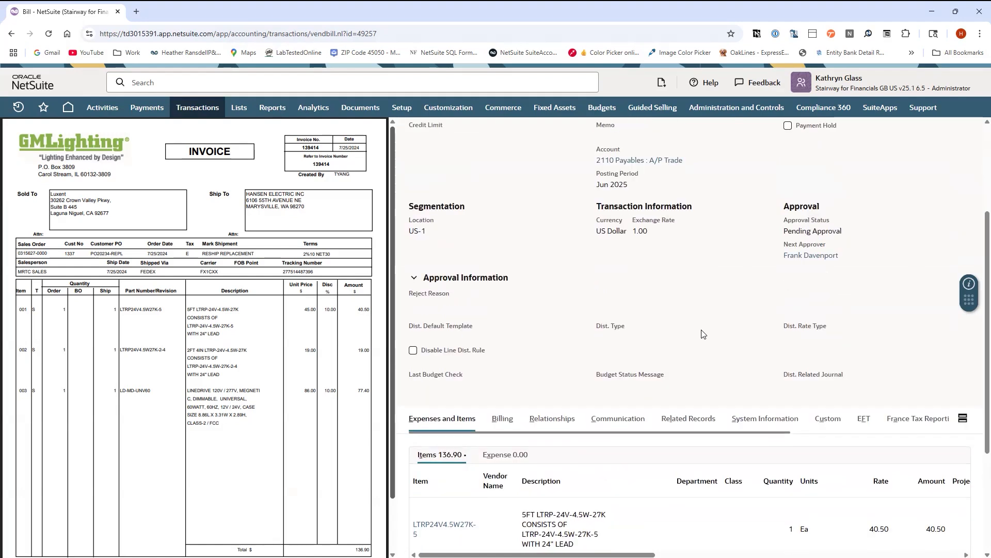
{"action": "scroll", "coordinate": [706, 336], "scroll_direction": "down", "scroll_amount": 1}
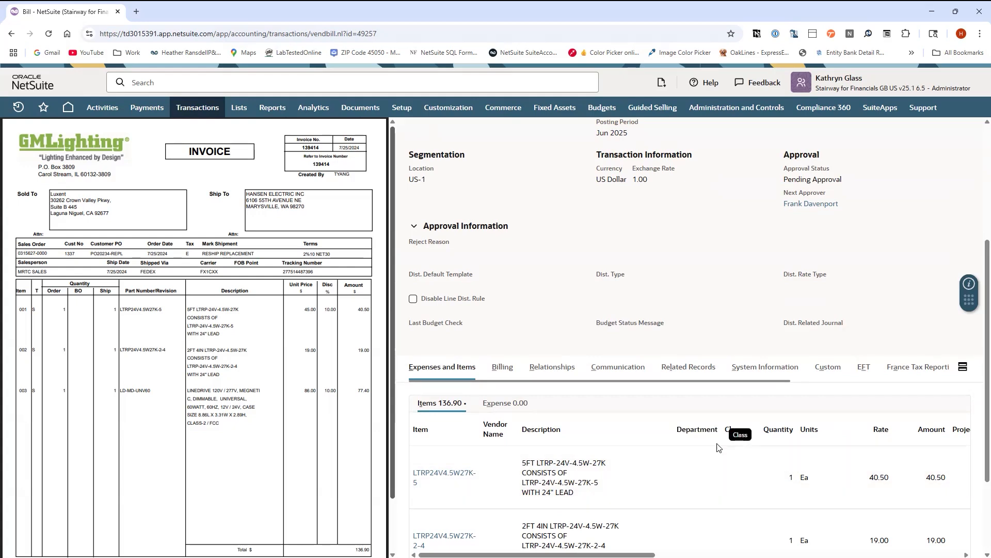
{"action": "scroll", "coordinate": [697, 329], "scroll_direction": "down", "scroll_amount": 2}
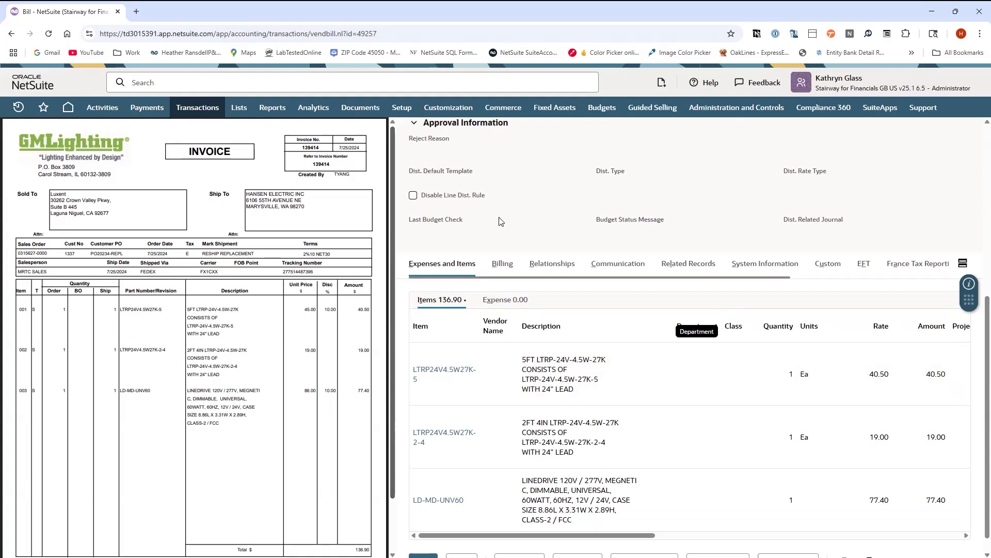
{"action": "scroll", "coordinate": [553, 215], "scroll_direction": "up", "scroll_amount": 1}
{"action": "scroll", "coordinate": [547, 222], "scroll_direction": "up", "scroll_amount": 6}
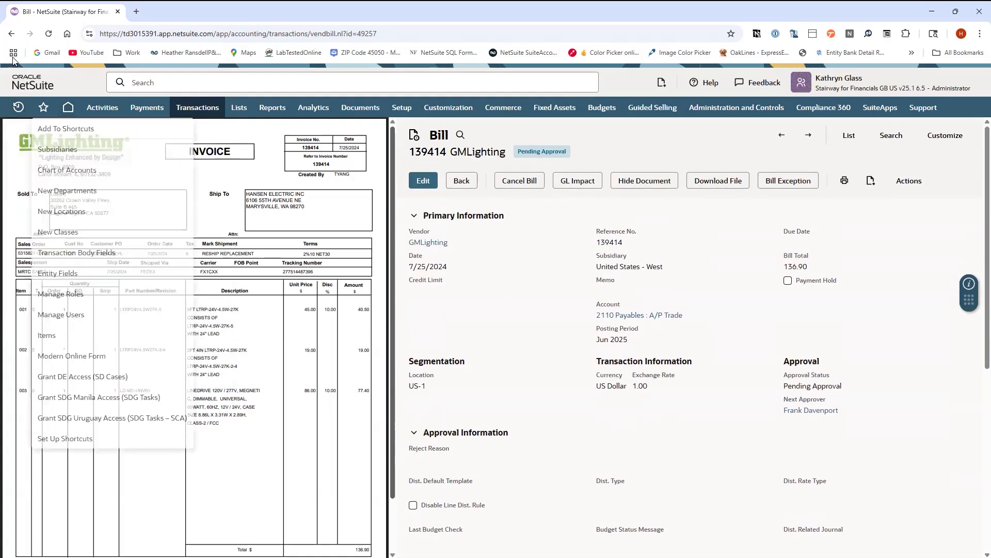
{"action": "left_click", "coordinate": [12, 34]}
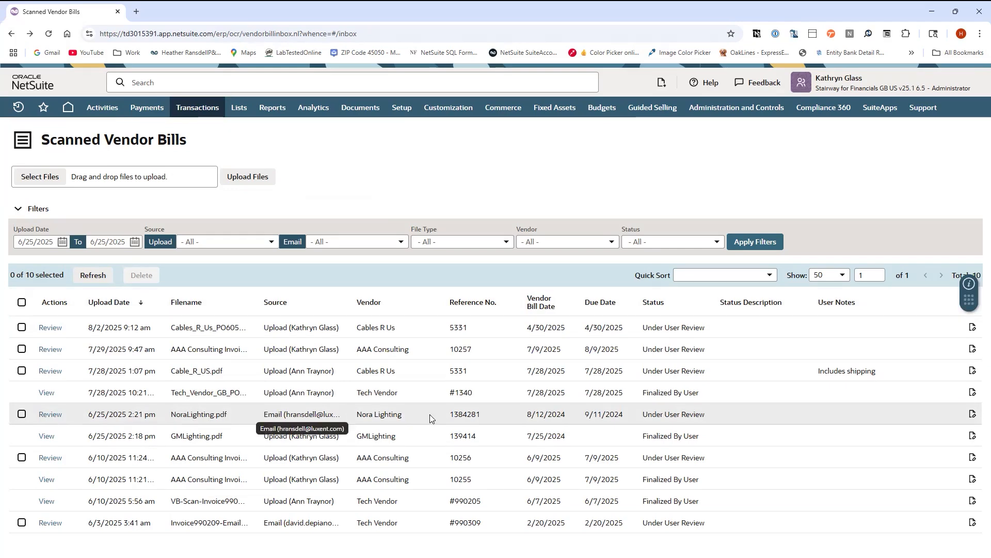
Open the NoraLighting.pdf scanned bill and compare its expense and item lines against the scanned invoice pages
{"action": "left_click", "coordinate": [50, 419]}
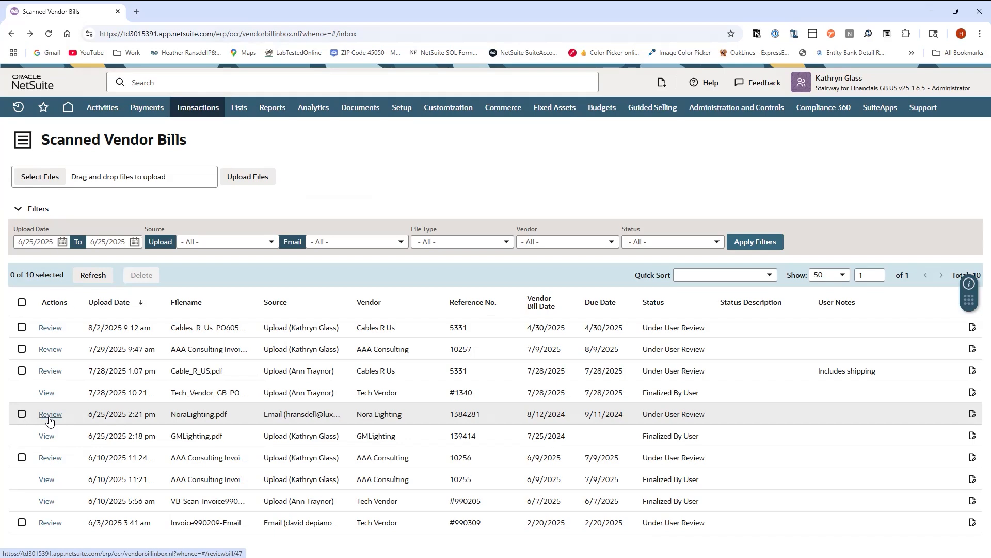
{"action": "left_click", "coordinate": [50, 420]}
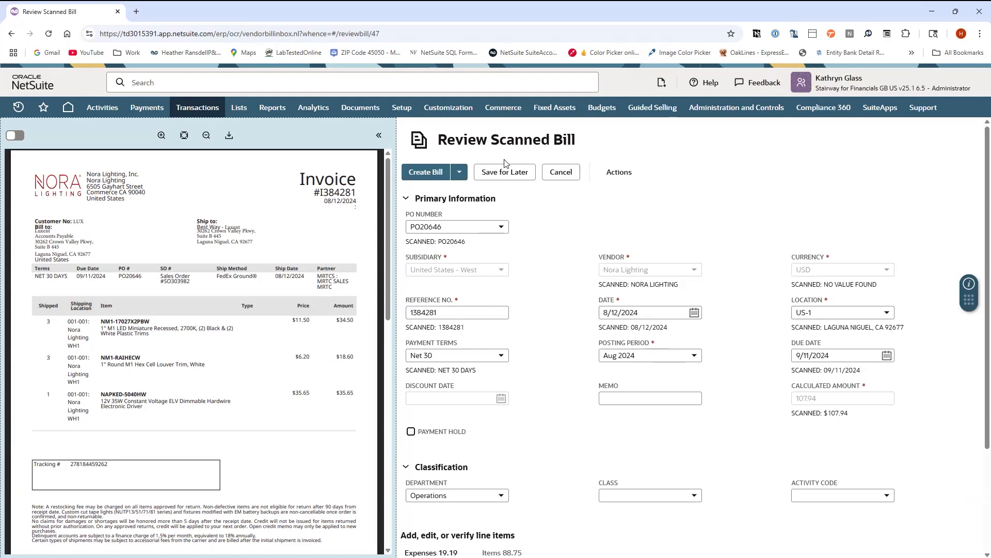
{"action": "scroll", "coordinate": [298, 390], "scroll_direction": "down", "scroll_amount": 2}
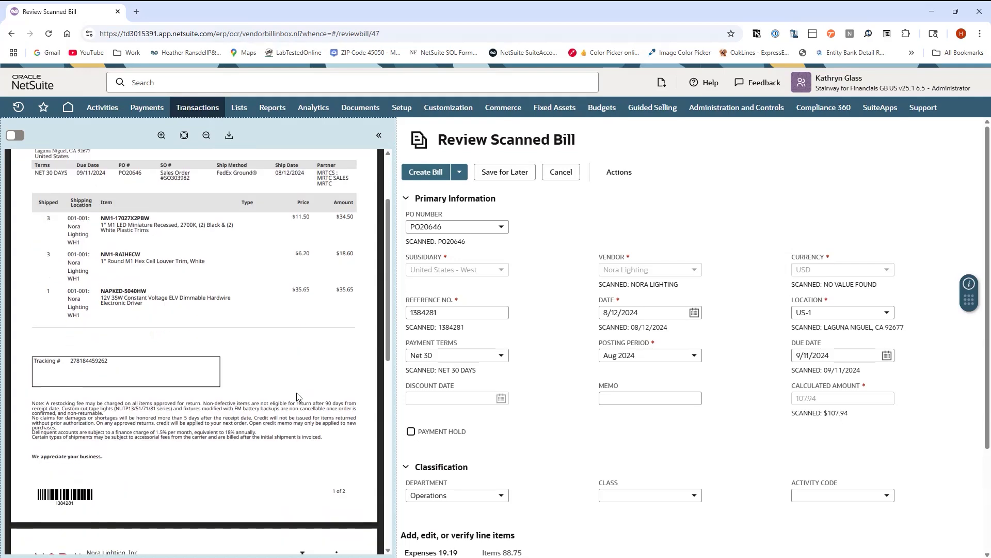
{"action": "scroll", "coordinate": [304, 351], "scroll_direction": "down", "scroll_amount": 4}
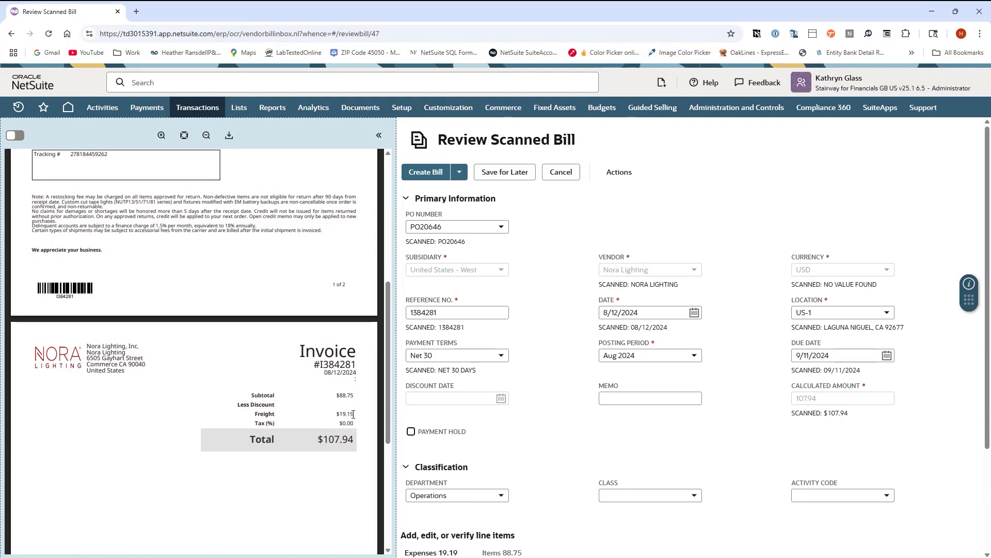
{"action": "scroll", "coordinate": [484, 452], "scroll_direction": "down", "scroll_amount": 3}
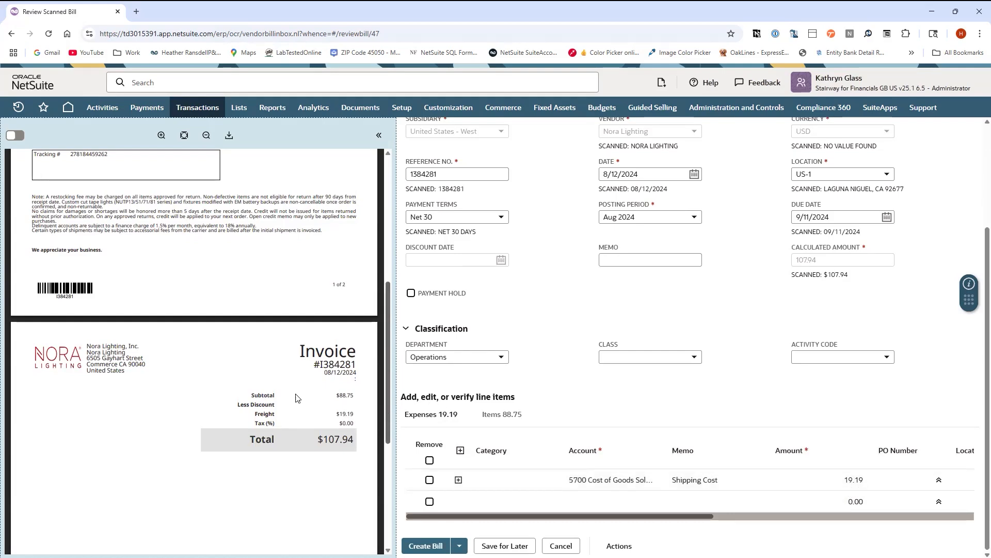
{"action": "scroll", "coordinate": [321, 380], "scroll_direction": "up", "scroll_amount": 6}
{"action": "left_click", "coordinate": [512, 425]}
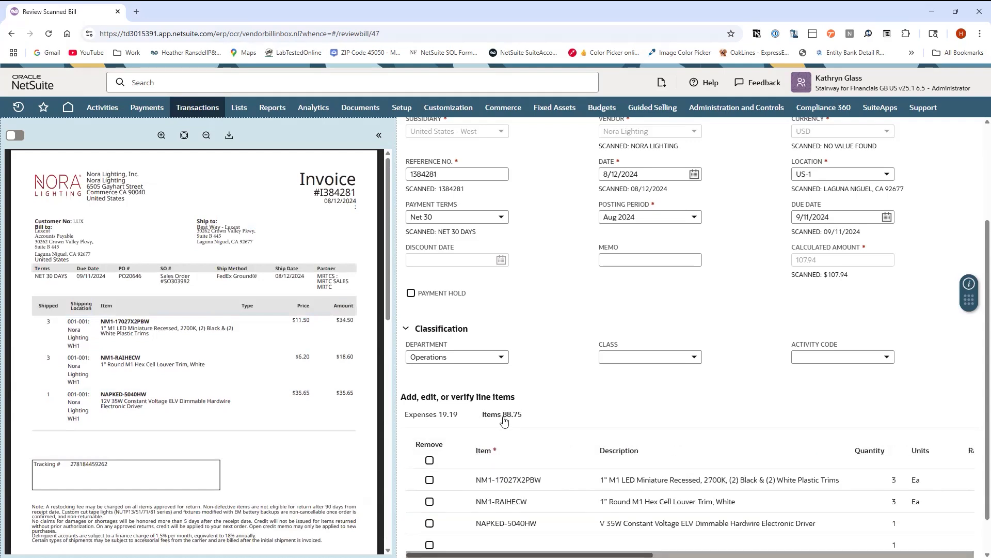
{"action": "scroll", "coordinate": [680, 503], "scroll_direction": "down", "scroll_amount": 1}
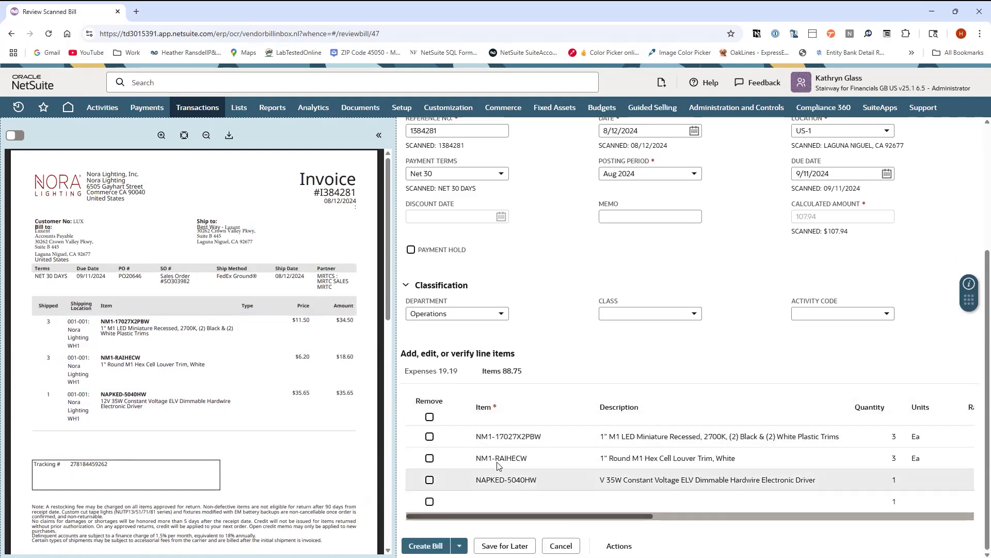
{"action": "left_click_drag", "start_coordinate": [521, 516], "coordinate": [634, 527]}
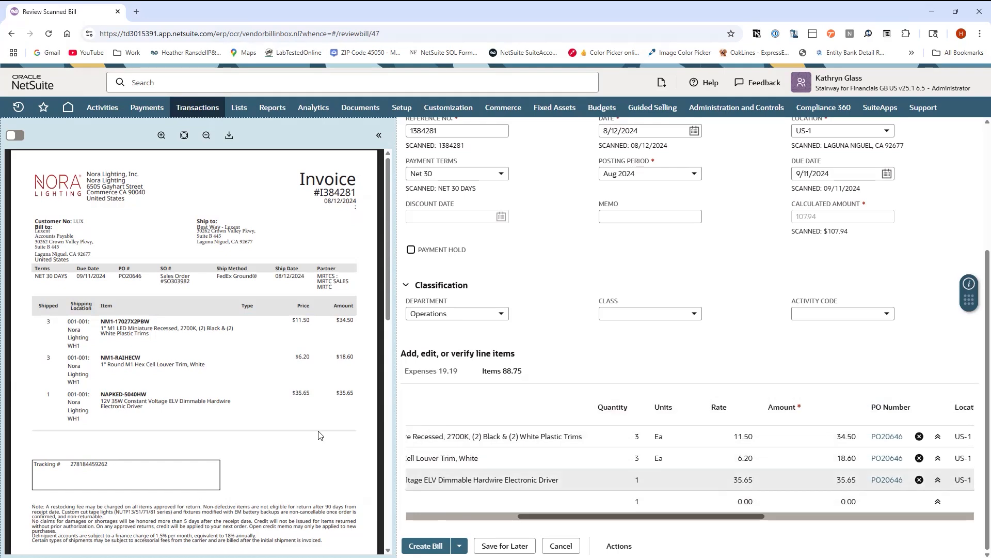
{"action": "scroll", "coordinate": [553, 383], "scroll_direction": "up", "scroll_amount": 4}
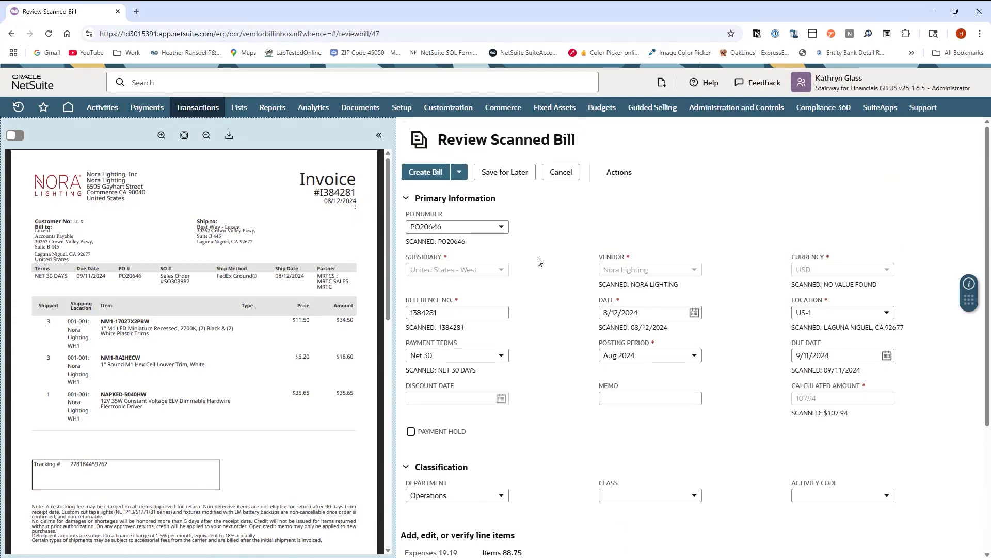
Create the vendor bill from the reviewed Nora Lighting scanned invoice
{"action": "left_click", "coordinate": [424, 171]}
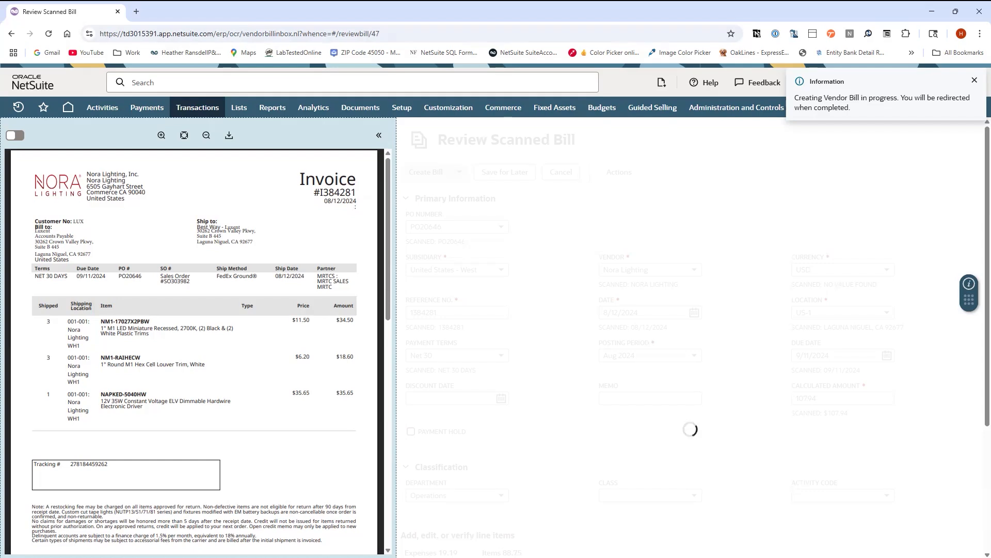
{"action": "scroll", "coordinate": [201, 369], "scroll_direction": "down", "scroll_amount": 2}
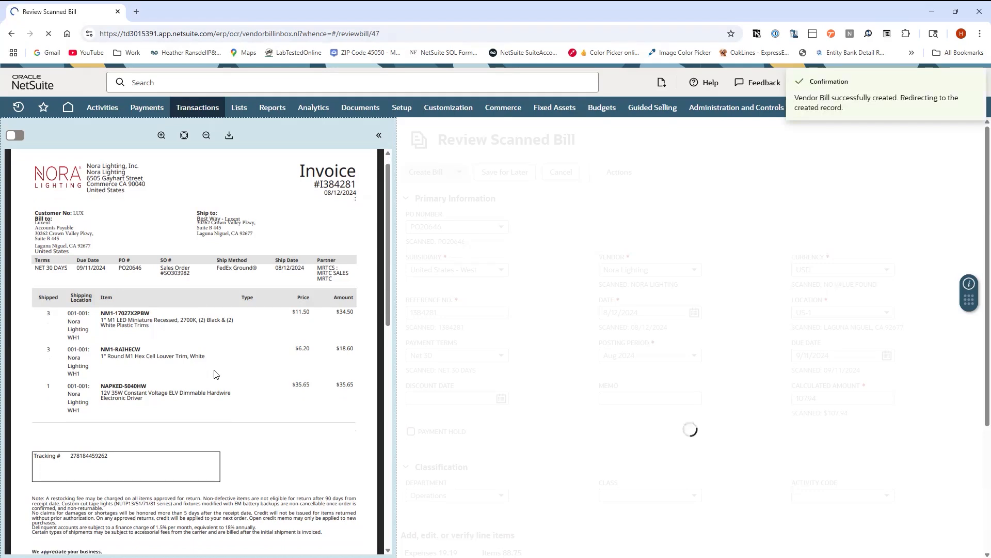
{"action": "scroll", "coordinate": [201, 369], "scroll_direction": "down", "scroll_amount": 10}
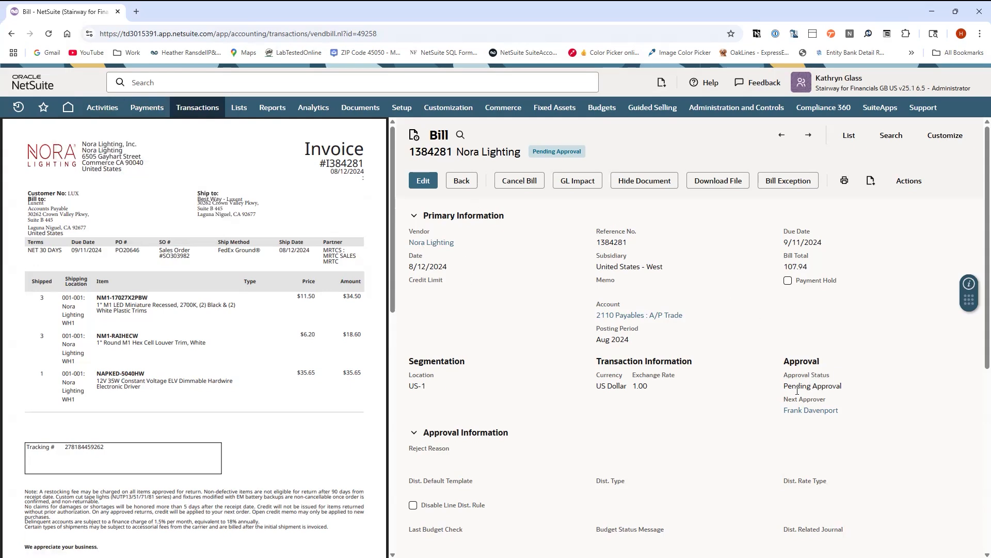
Inspect the new Nora Lighting bill's primary information and item lines, then go back to the scanned bills list
{"action": "scroll", "coordinate": [723, 421], "scroll_direction": "down", "scroll_amount": 2}
{"action": "scroll", "coordinate": [678, 449], "scroll_direction": "down", "scroll_amount": 4}
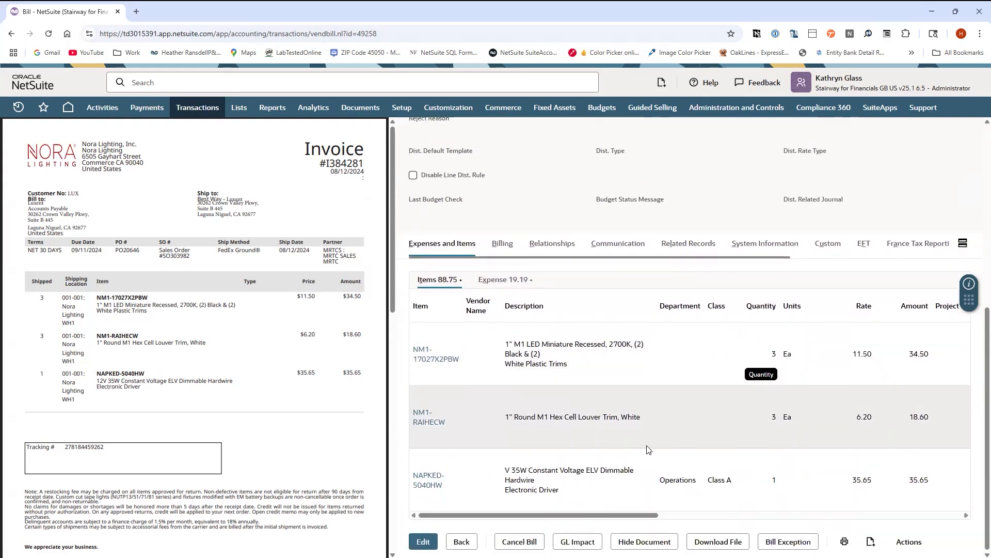
{"action": "scroll", "coordinate": [723, 439], "scroll_direction": "up", "scroll_amount": 6}
{"action": "scroll", "coordinate": [520, 228], "scroll_direction": "up", "scroll_amount": 1}
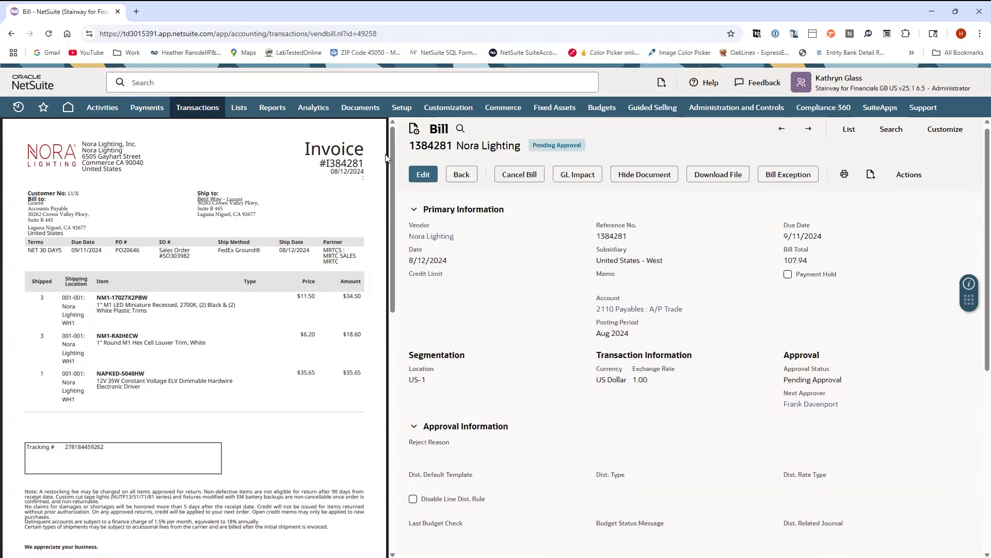
{"action": "left_click", "coordinate": [11, 35]}
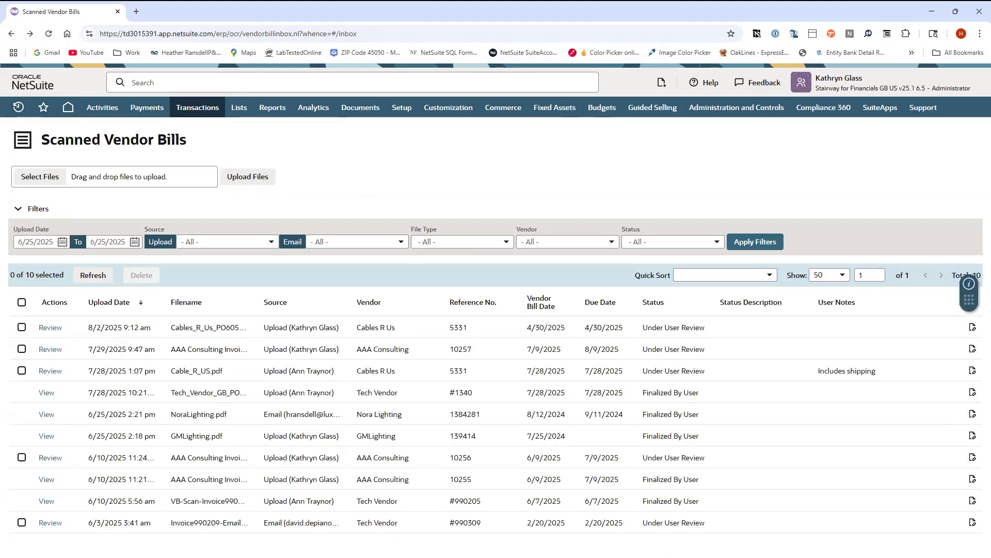
Upload the City of Phoenix Water Bill resized.png file and refresh the list until its OCR processing finishes
{"action": "left_click_drag", "start_coordinate": [160, 279], "coordinate": [161, 180]}
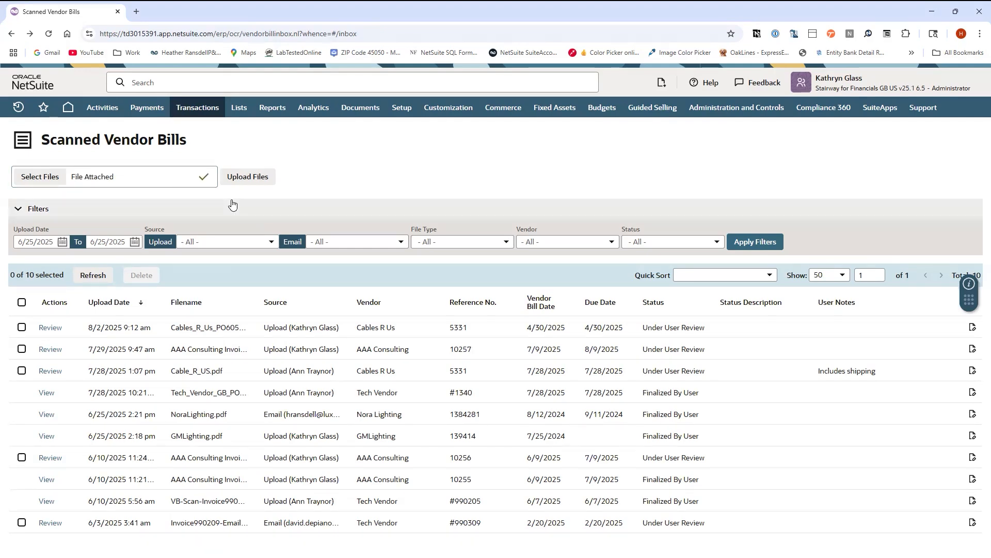
{"action": "left_click", "coordinate": [272, 180]}
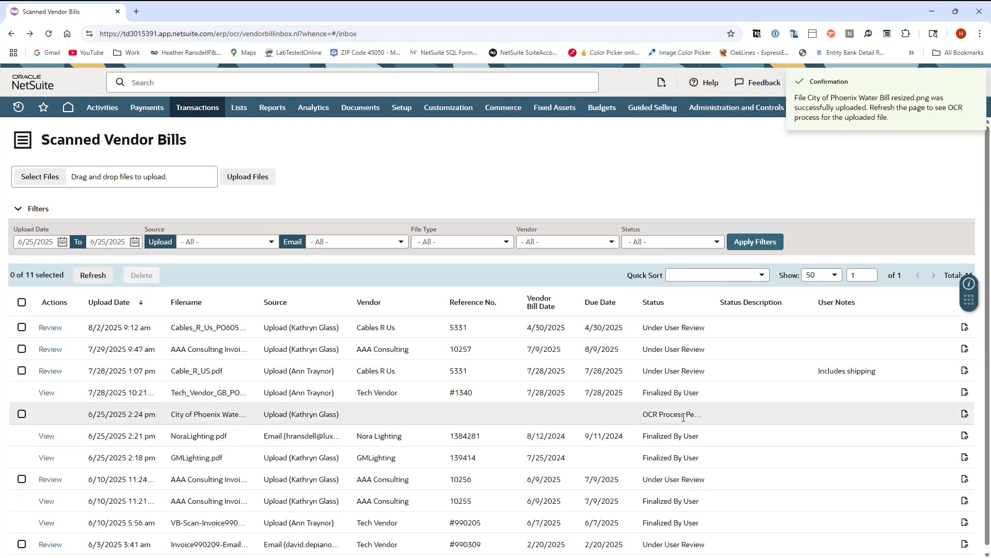
{"action": "left_click", "coordinate": [98, 279]}
{"action": "left_click", "coordinate": [96, 280]}
{"action": "left_click", "coordinate": [92, 279]}
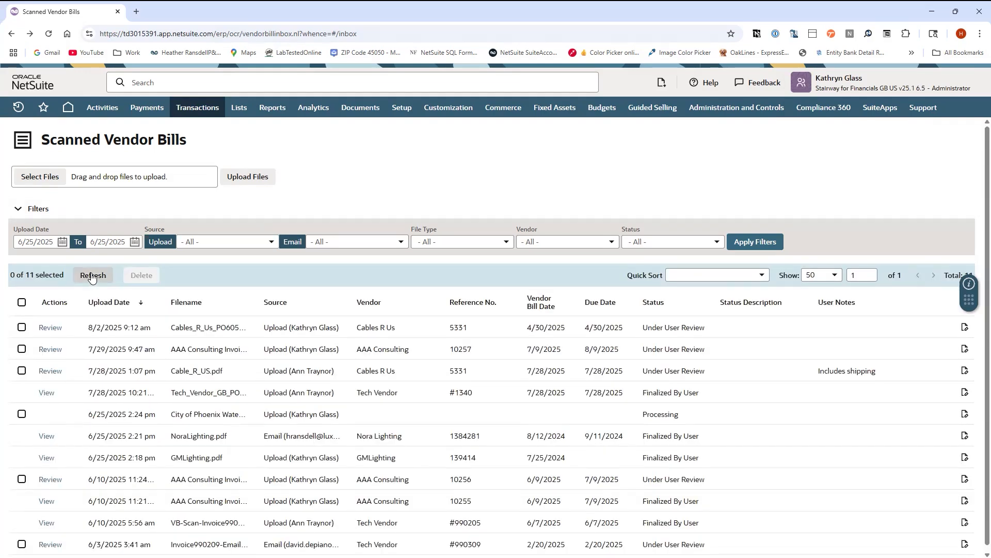
{"action": "left_click", "coordinate": [91, 277]}
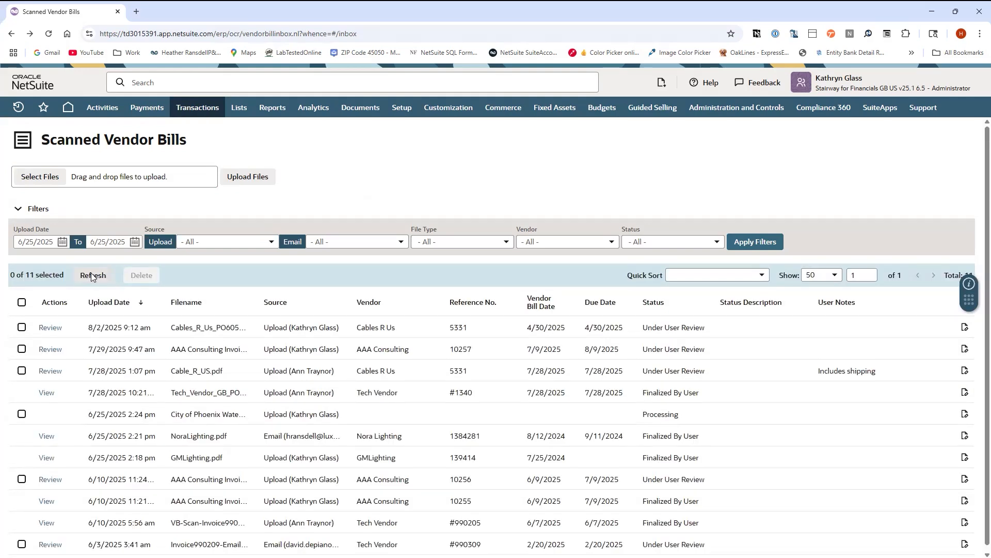
{"action": "left_click", "coordinate": [92, 277]}
{"action": "left_click", "coordinate": [92, 277]}
{"action": "left_click", "coordinate": [92, 277]}
{"action": "left_click", "coordinate": [92, 276]}
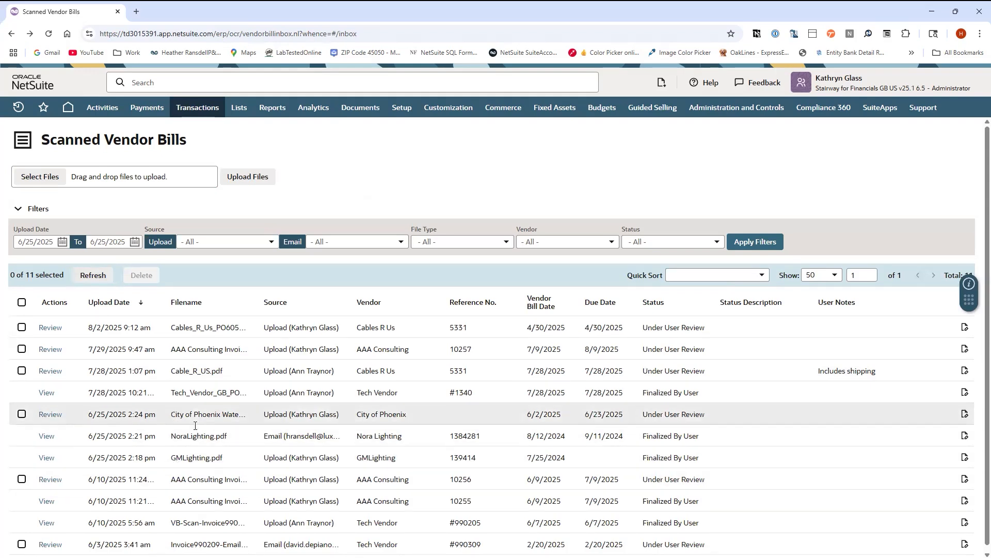
Open the City of Phoenix scanned water bill for review and bring its expense line into view
{"action": "left_click", "coordinate": [50, 415]}
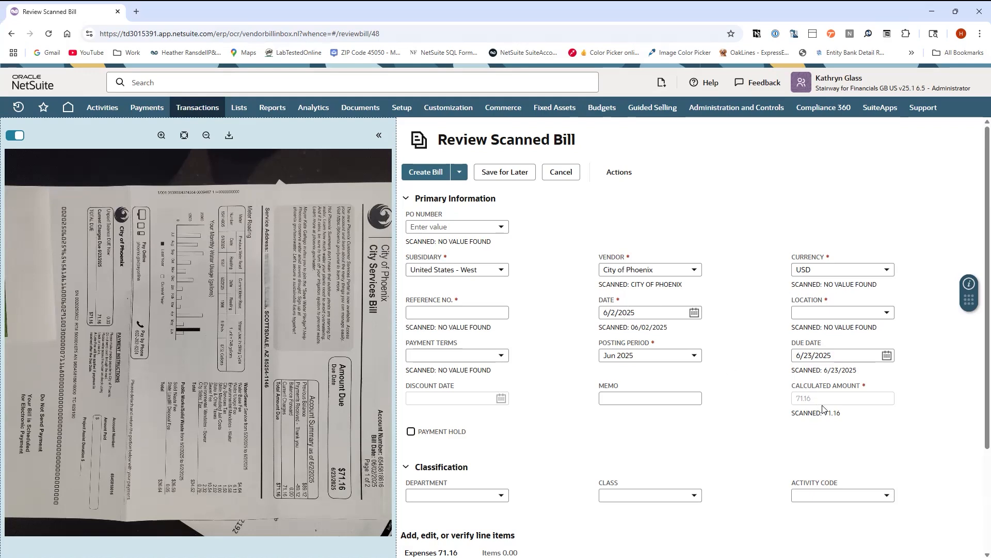
{"action": "scroll", "coordinate": [566, 440], "scroll_direction": "down", "scroll_amount": 2}
{"action": "scroll", "coordinate": [567, 439], "scroll_direction": "down", "scroll_amount": 1}
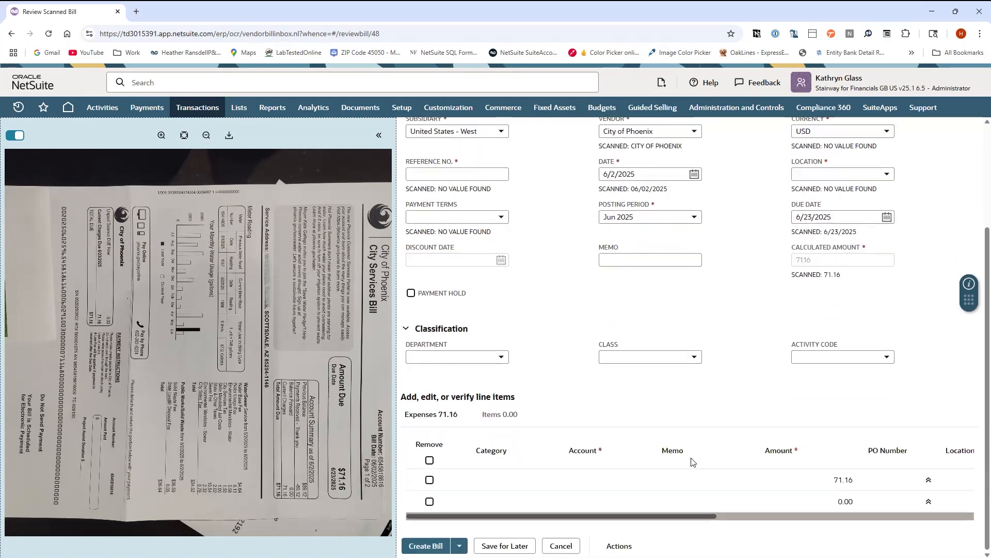
Set the expense line's account to 6123 Operating Expense by searching 6100 in the account list
{"action": "left_click", "coordinate": [582, 479]}
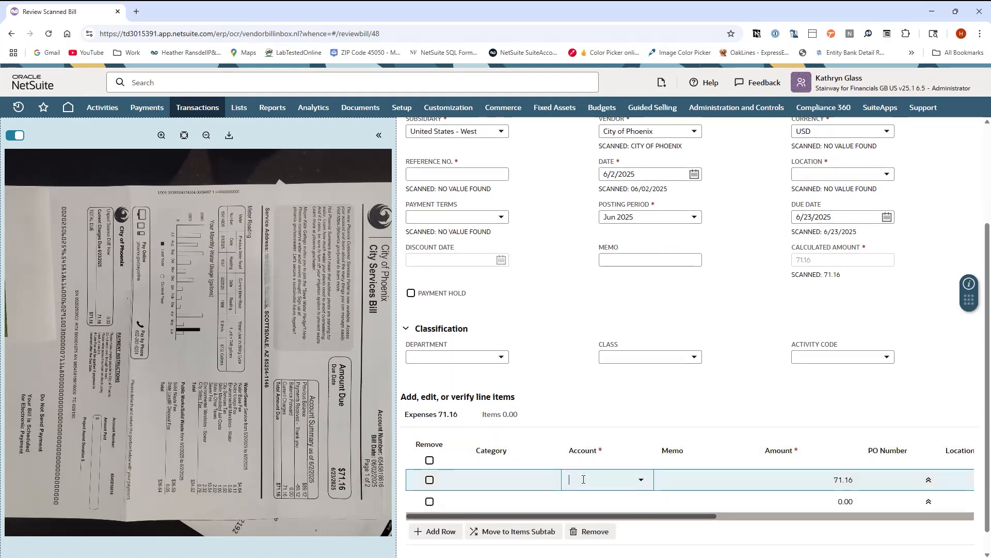
{"action": "type", "text": "6100"}
{"action": "mouse_move", "coordinate": [645, 99]}
{"action": "left_click_drag", "start_coordinate": [645, 98], "coordinate": [636, 331]}
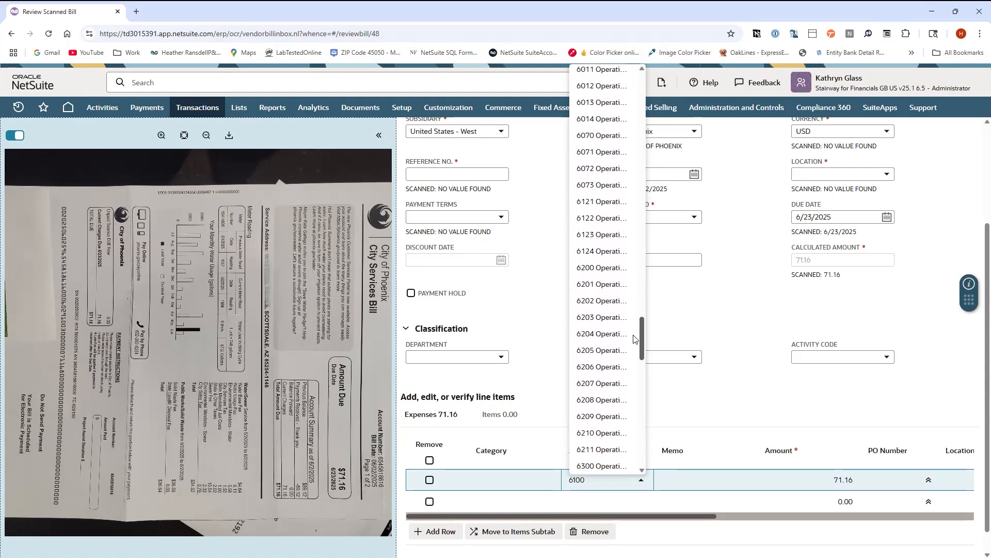
{"action": "left_click", "coordinate": [607, 234]}
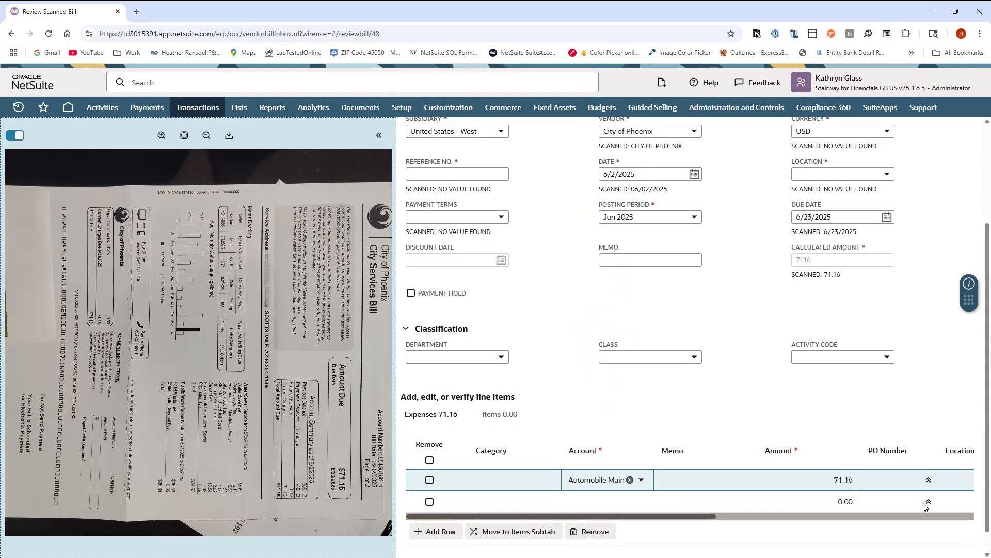
{"action": "left_click_drag", "start_coordinate": [702, 516], "coordinate": [614, 498]}
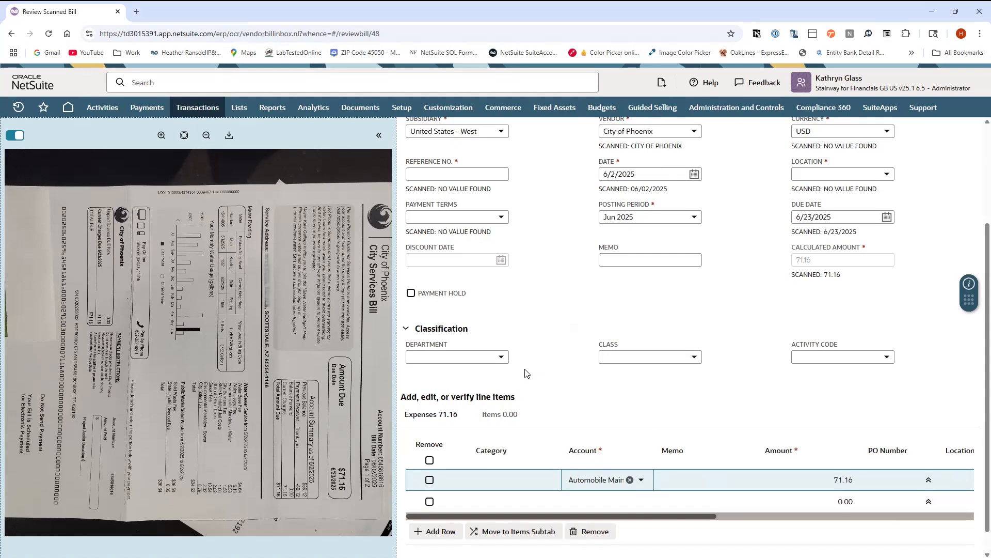
Enter the utility account number, prefixed with acct, as the bill's reference number
{"action": "scroll", "coordinate": [568, 372], "scroll_direction": "up", "scroll_amount": 3}
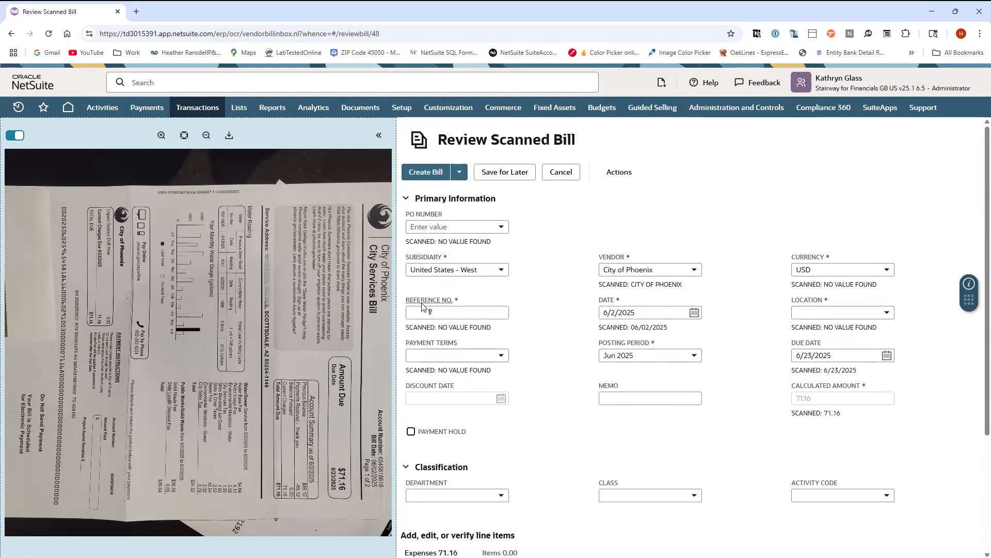
{"action": "left_click", "coordinate": [462, 313]}
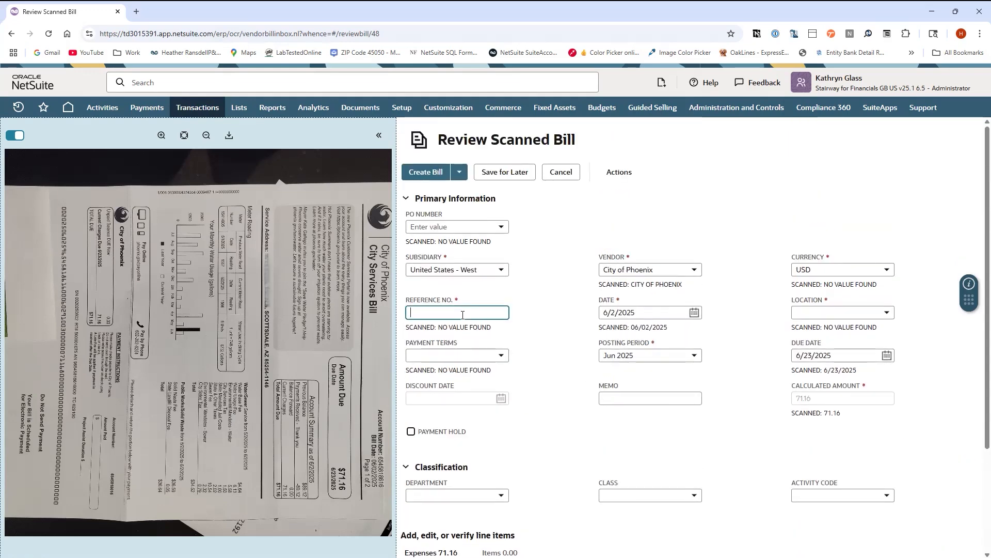
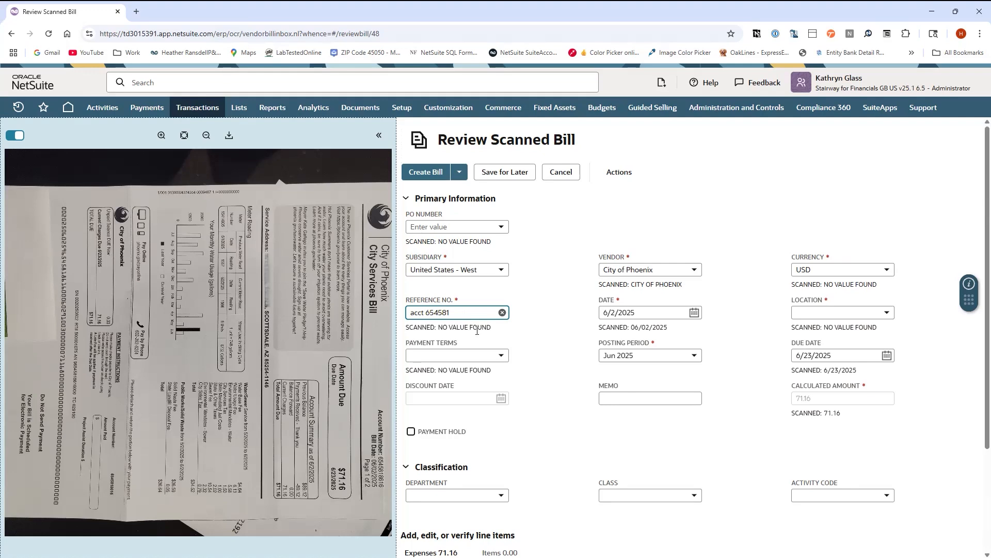
{"action": "left_click", "coordinate": [532, 358]}
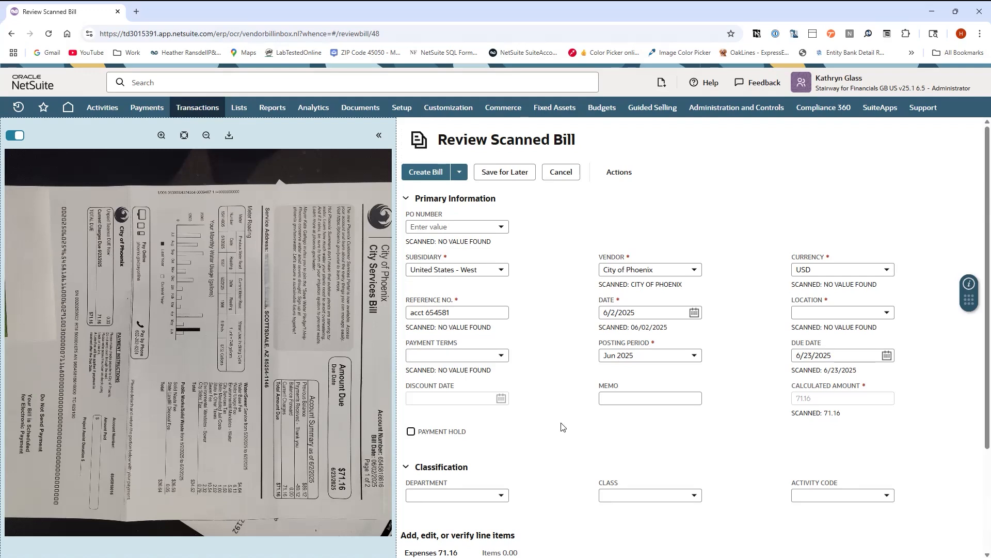
Check the expense line again and leave the review without creating the bill, returning to the scanned bills list
{"action": "scroll", "coordinate": [620, 433], "scroll_direction": "down", "scroll_amount": 3}
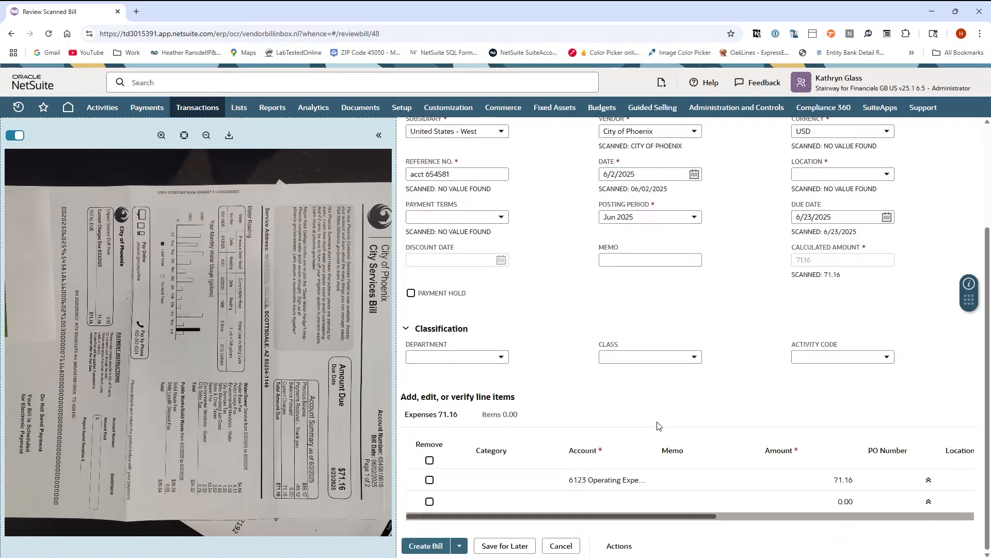
{"action": "scroll", "coordinate": [568, 422], "scroll_direction": "up", "scroll_amount": 2}
{"action": "scroll", "coordinate": [563, 417], "scroll_direction": "up", "scroll_amount": 1}
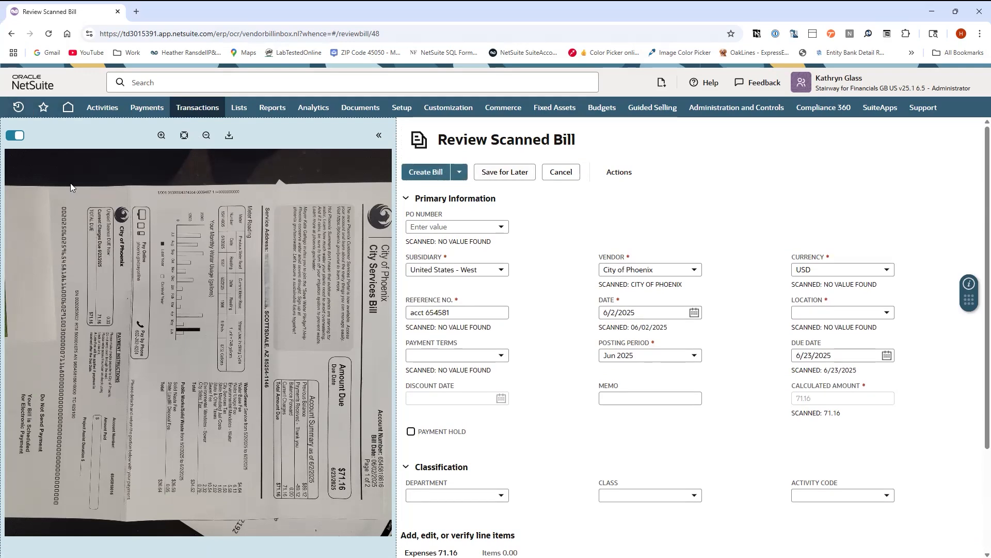
{"action": "left_click", "coordinate": [11, 34]}
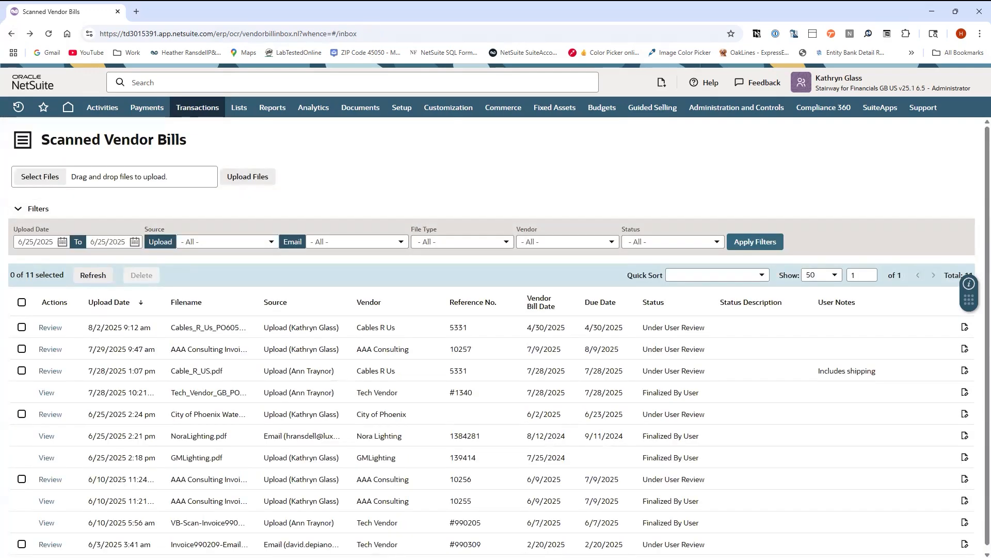
Upload the Kichler.pdf invoice file to the Scanned Vendor Bills list
{"action": "left_click_drag", "start_coordinate": [2, 383], "coordinate": [166, 181]}
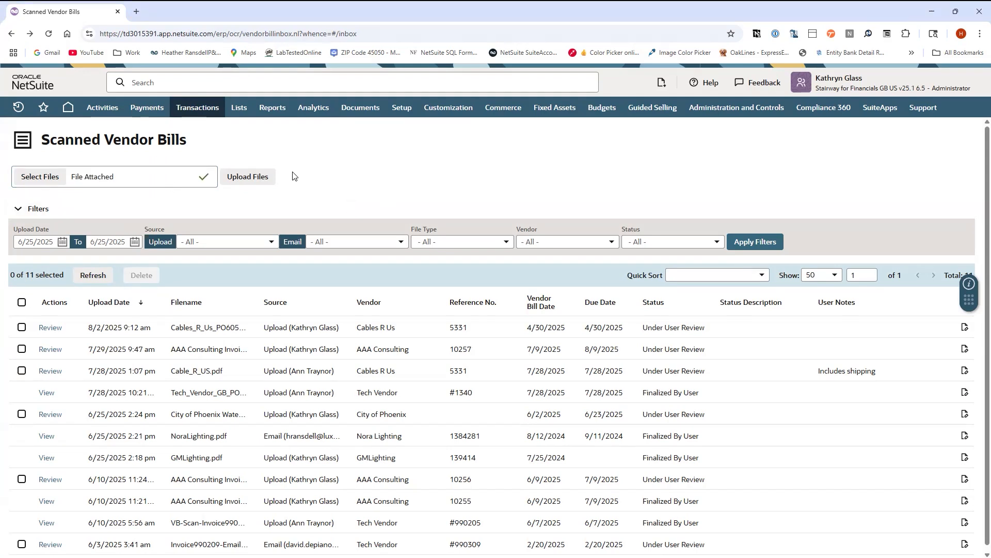
{"action": "left_click", "coordinate": [253, 178]}
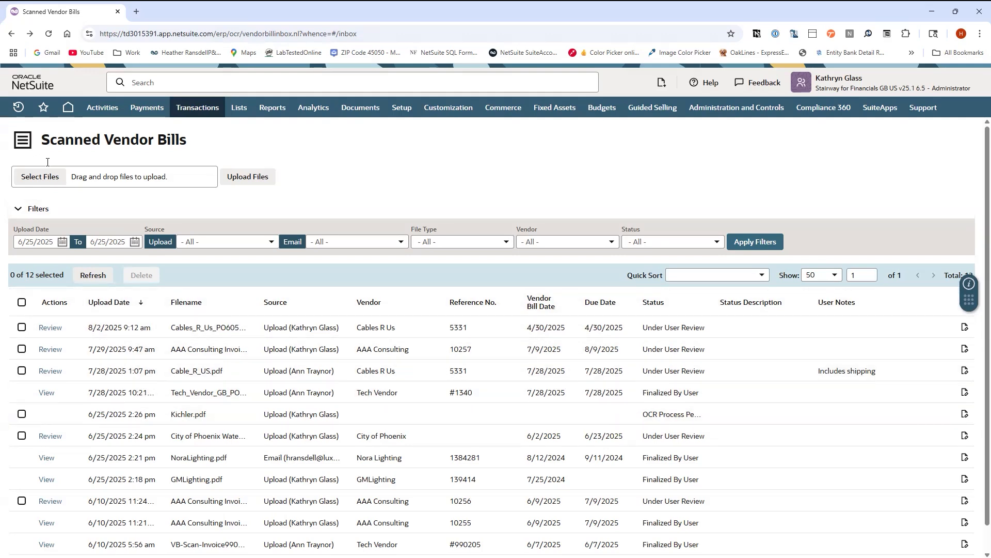
Refresh the scanned bills list until Kichler.pdf is processed and open it for review
{"action": "left_click", "coordinate": [89, 281]}
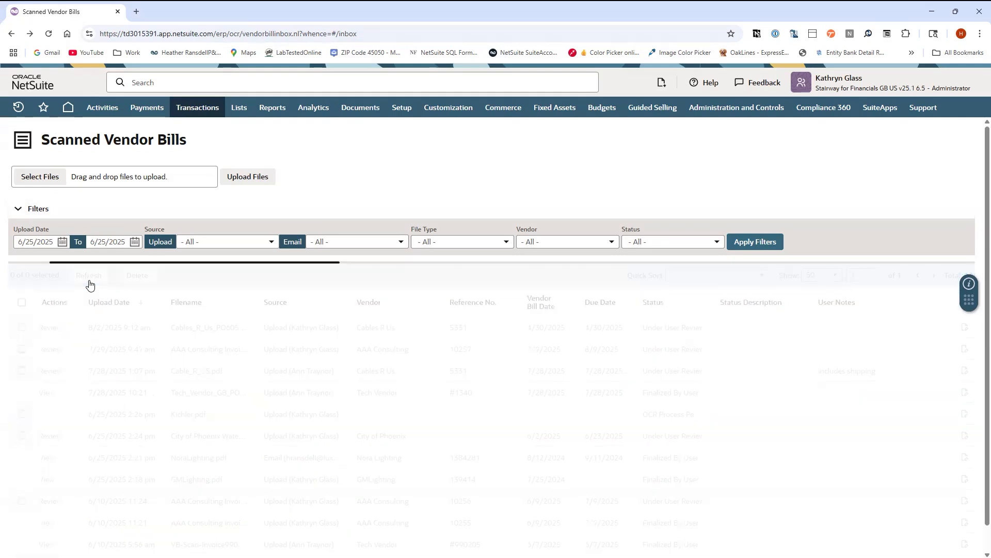
{"action": "left_click", "coordinate": [89, 282]}
{"action": "left_click", "coordinate": [89, 282]}
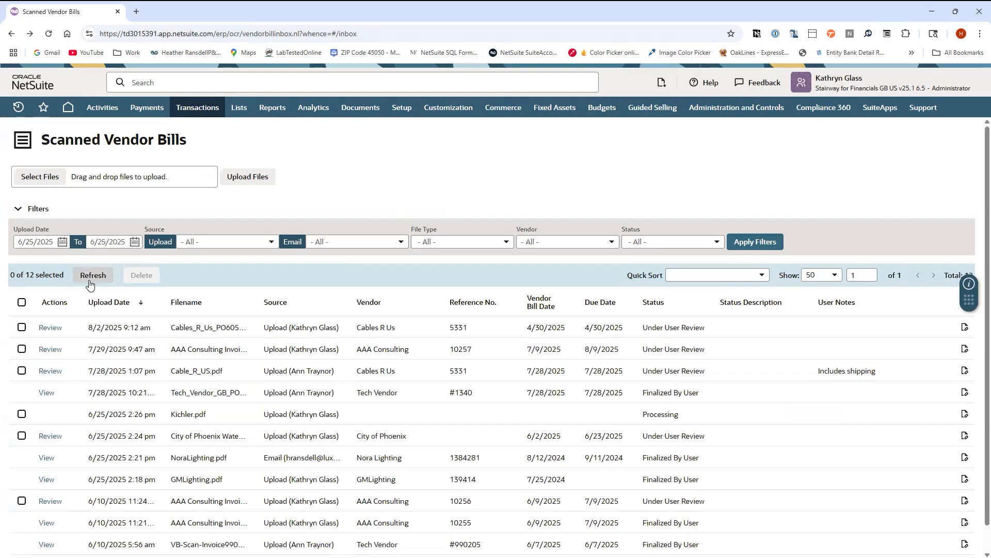
{"action": "left_click", "coordinate": [88, 281]}
{"action": "left_click", "coordinate": [88, 283]}
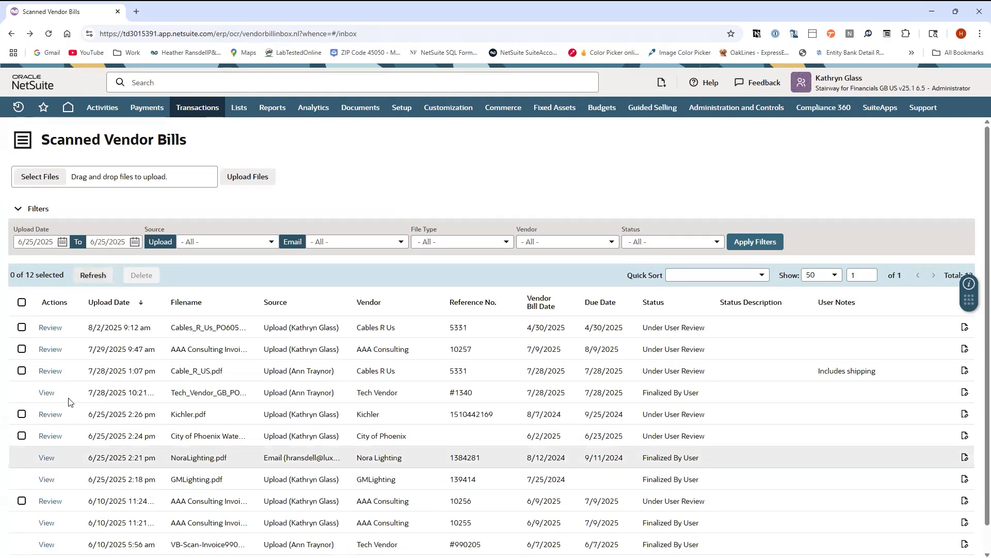
{"action": "left_click", "coordinate": [50, 414]}
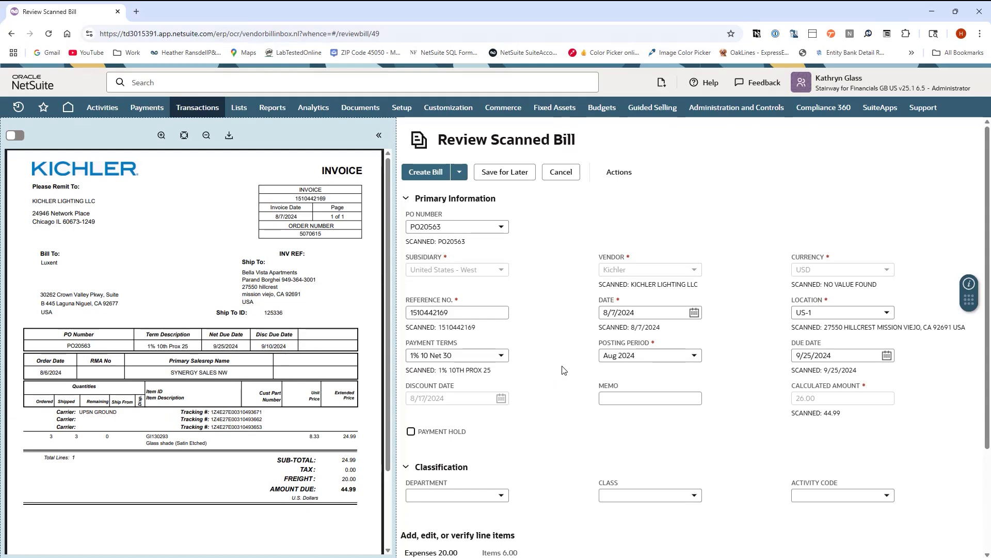
Check the Kichler bill's item and expense lines against the invoice and create the bill
{"action": "scroll", "coordinate": [563, 370], "scroll_direction": "down", "scroll_amount": 3}
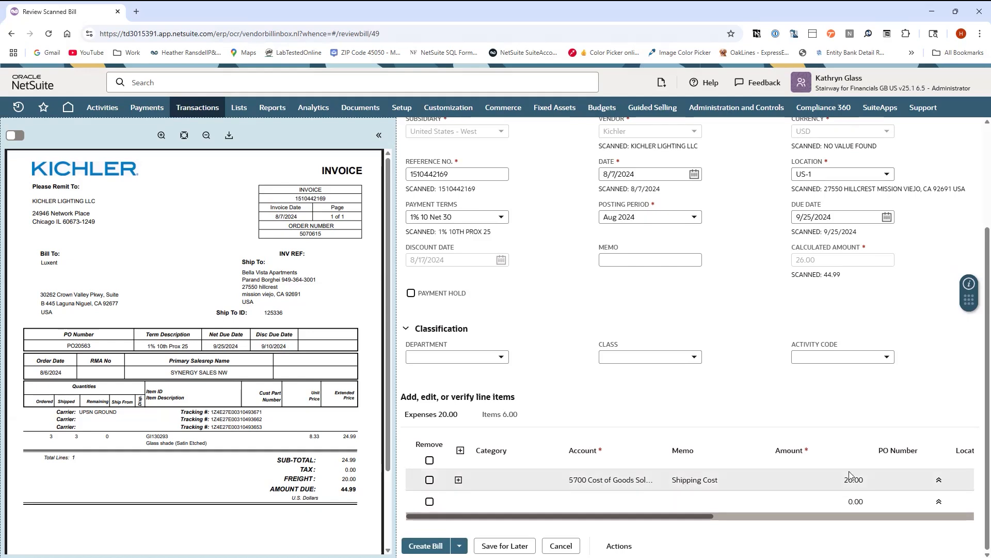
{"action": "left_click", "coordinate": [502, 415]}
{"action": "left_click_drag", "start_coordinate": [588, 516], "coordinate": [558, 525]}
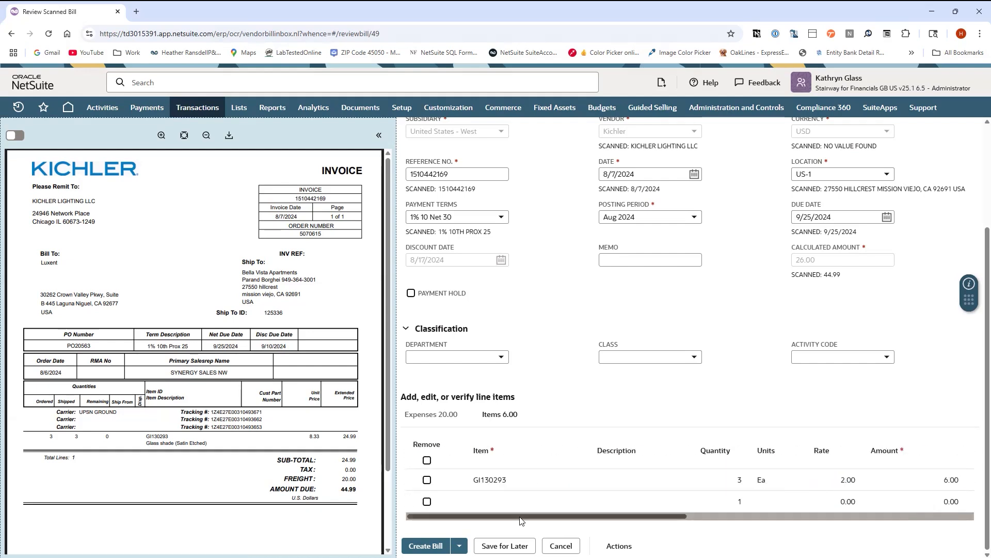
{"action": "left_click_drag", "start_coordinate": [626, 517], "coordinate": [763, 516]}
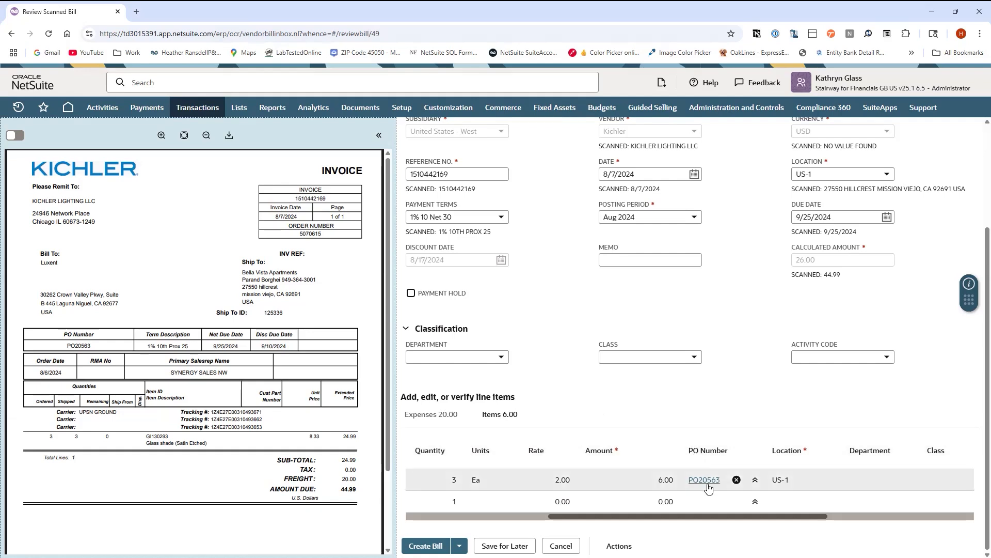
{"action": "left_click_drag", "start_coordinate": [620, 519], "coordinate": [478, 519]}
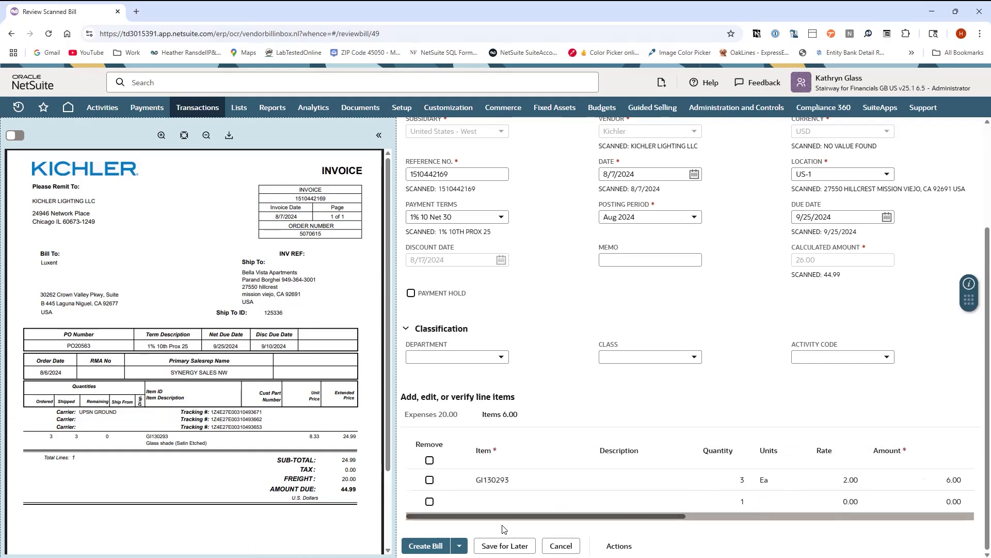
{"action": "scroll", "coordinate": [690, 468], "scroll_direction": "up", "scroll_amount": 2}
{"action": "scroll", "coordinate": [812, 448], "scroll_direction": "up", "scroll_amount": 1}
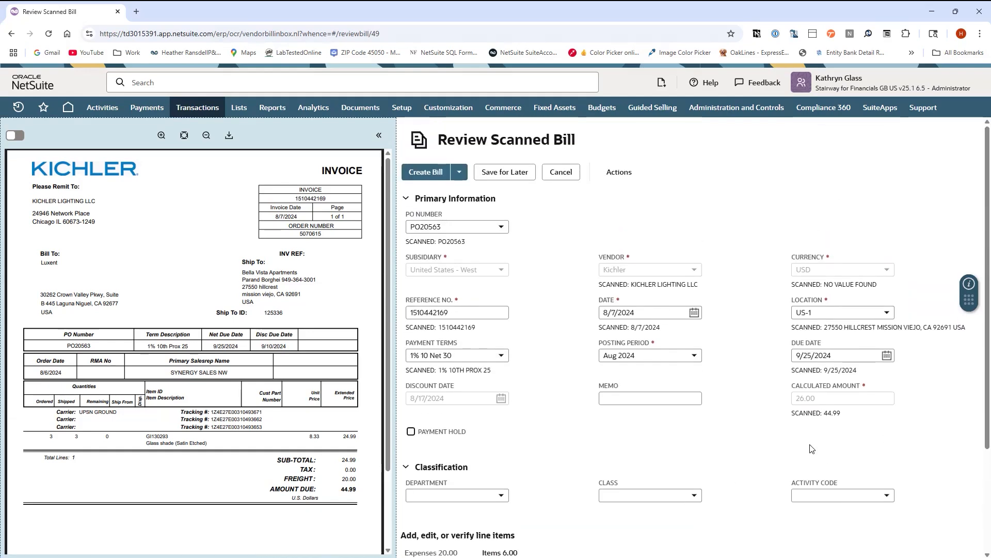
{"action": "scroll", "coordinate": [754, 440], "scroll_direction": "down", "scroll_amount": 1}
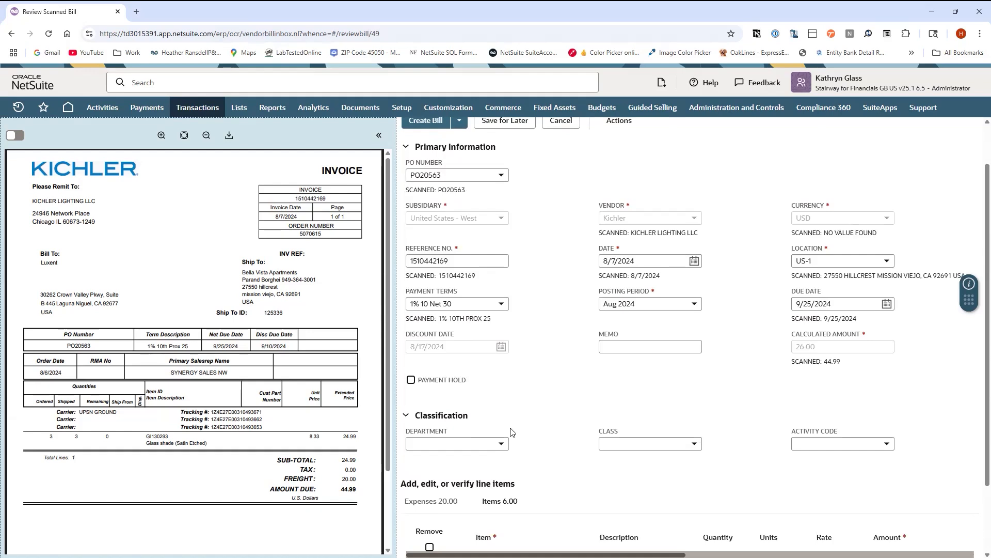
{"action": "scroll", "coordinate": [713, 467], "scroll_direction": "down", "scroll_amount": 2}
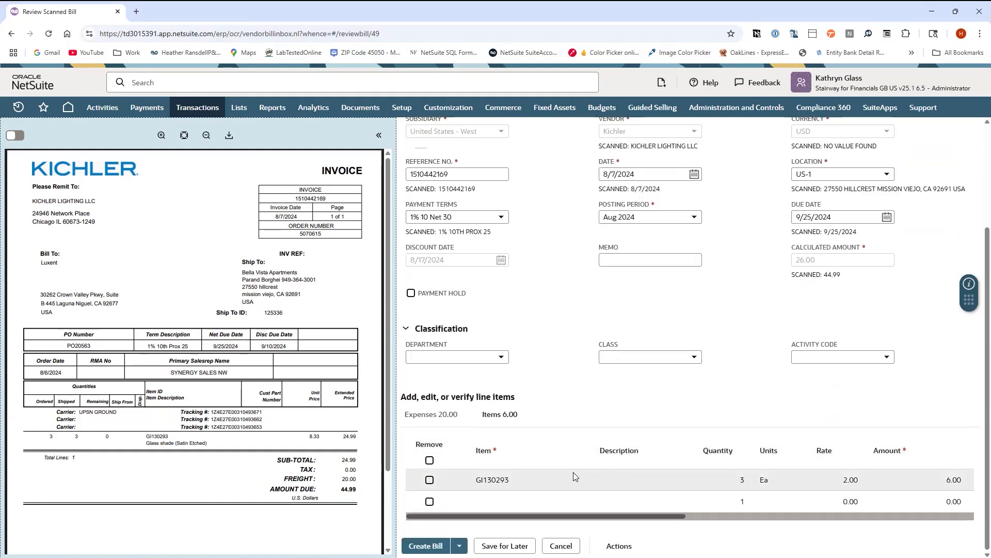
{"action": "scroll", "coordinate": [575, 432], "scroll_direction": "up", "scroll_amount": 3}
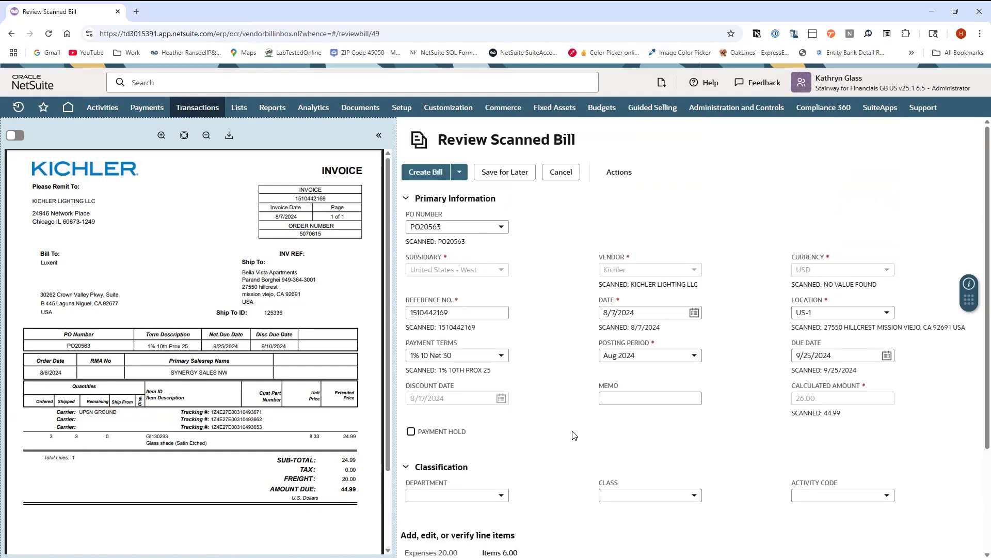
{"action": "left_click", "coordinate": [426, 174]}
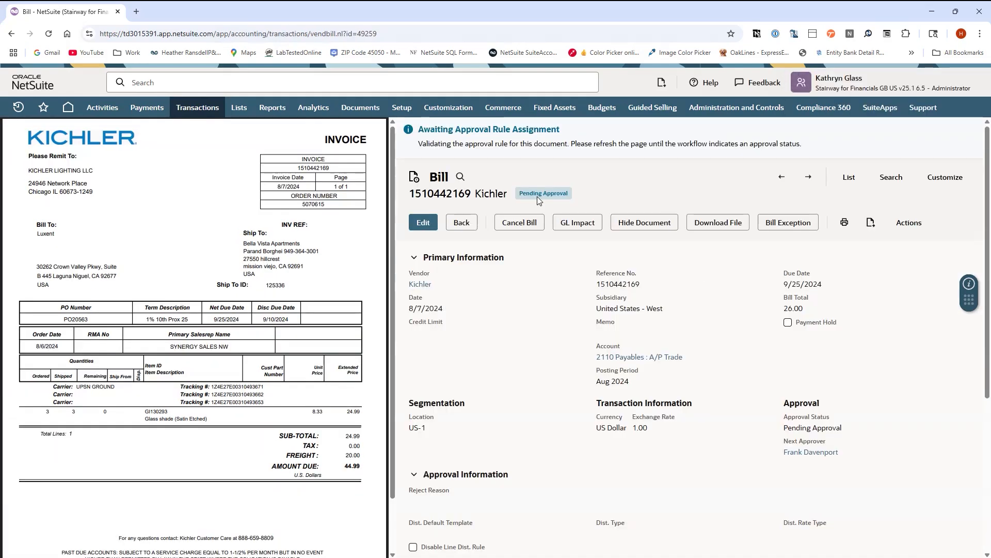
Examine the new bill's approval exceptions and the item line's receipt and variance columns
{"action": "left_click", "coordinate": [794, 228]}
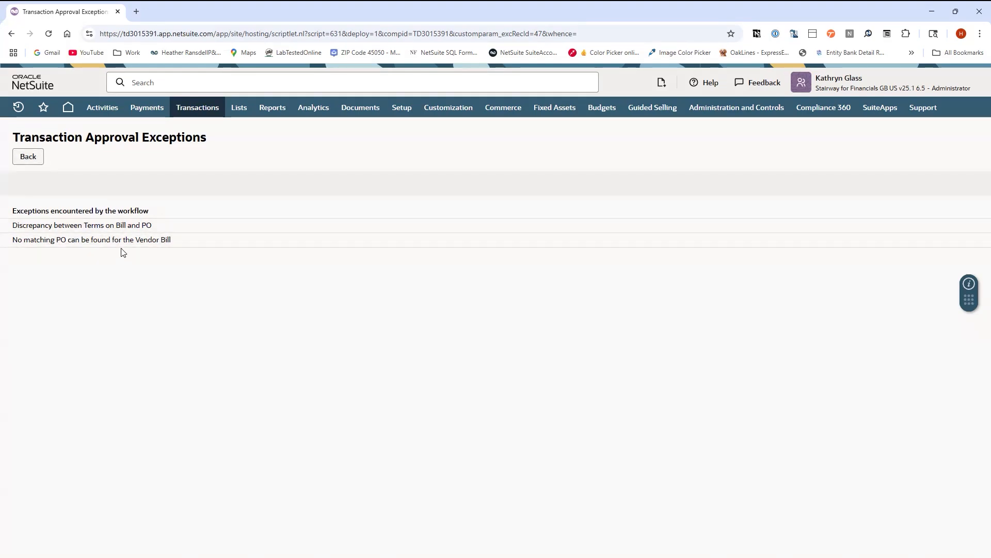
{"action": "left_click", "coordinate": [41, 162]}
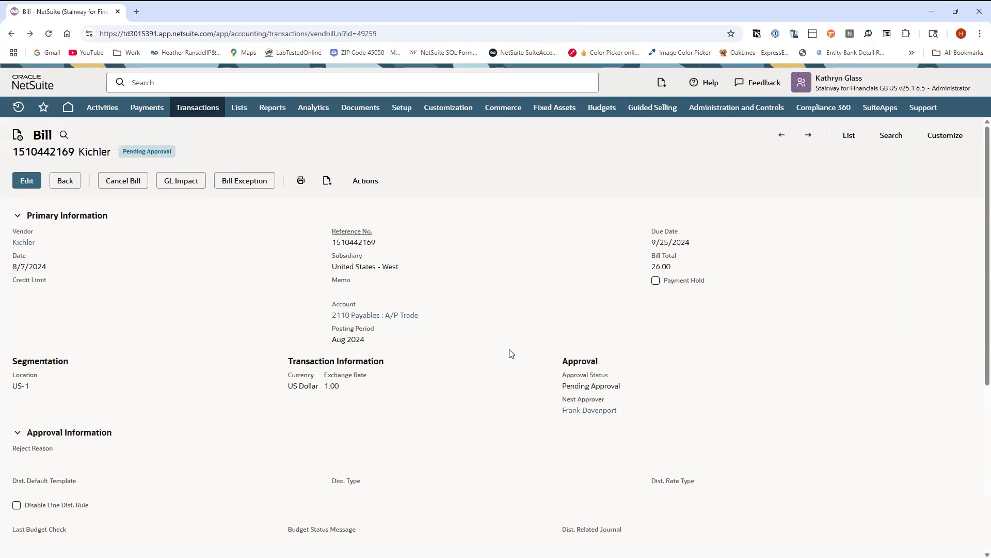
{"action": "scroll", "coordinate": [584, 376], "scroll_direction": "down", "scroll_amount": 3}
{"action": "scroll", "coordinate": [640, 444], "scroll_direction": "down", "scroll_amount": 1}
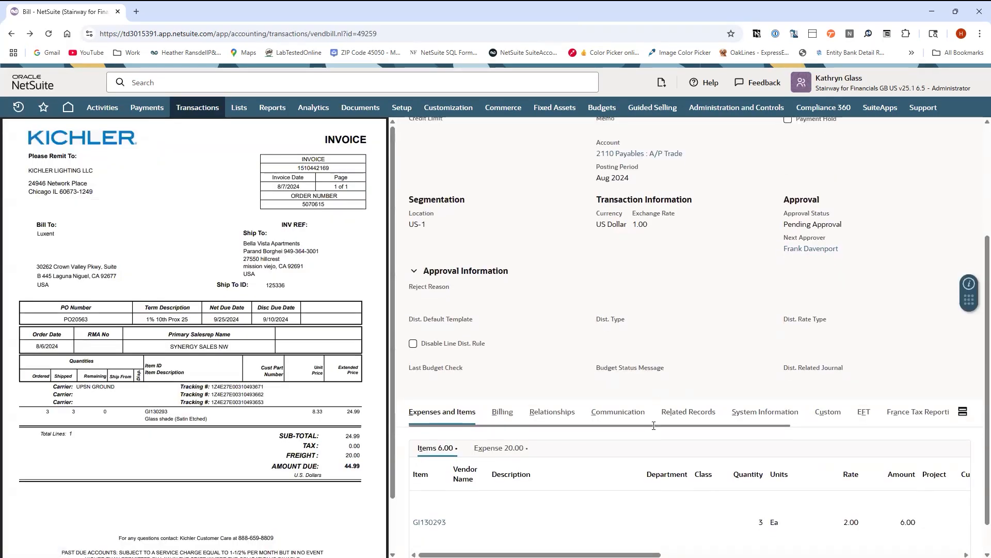
{"action": "left_click_drag", "start_coordinate": [639, 515], "coordinate": [862, 513]}
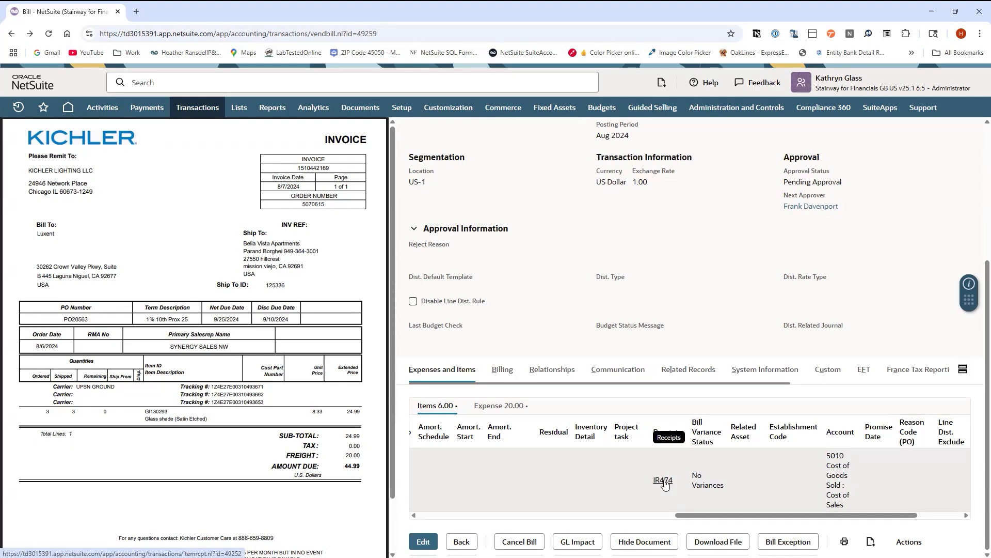
{"action": "left_click_drag", "start_coordinate": [700, 516], "coordinate": [786, 519]}
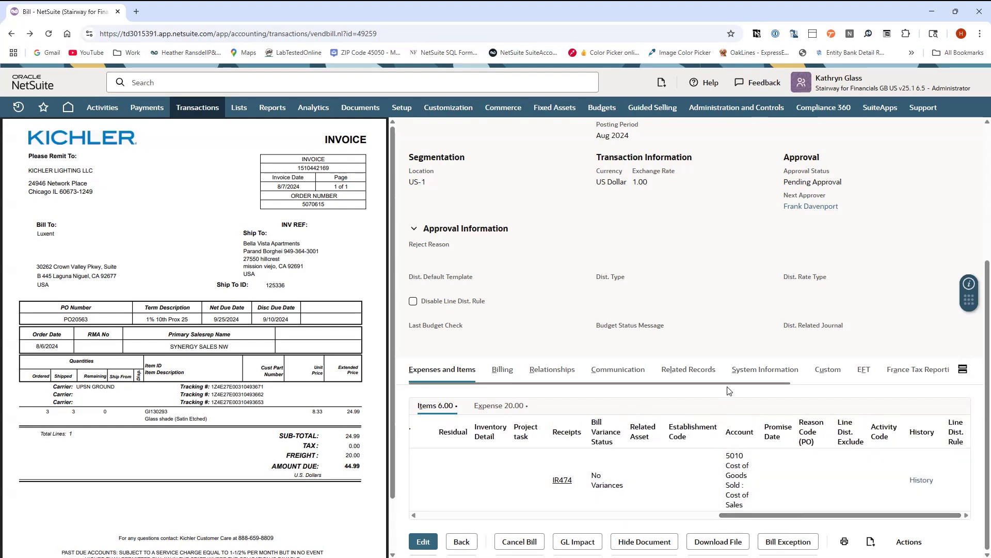
{"action": "scroll", "coordinate": [617, 361], "scroll_direction": "up", "scroll_amount": 4}
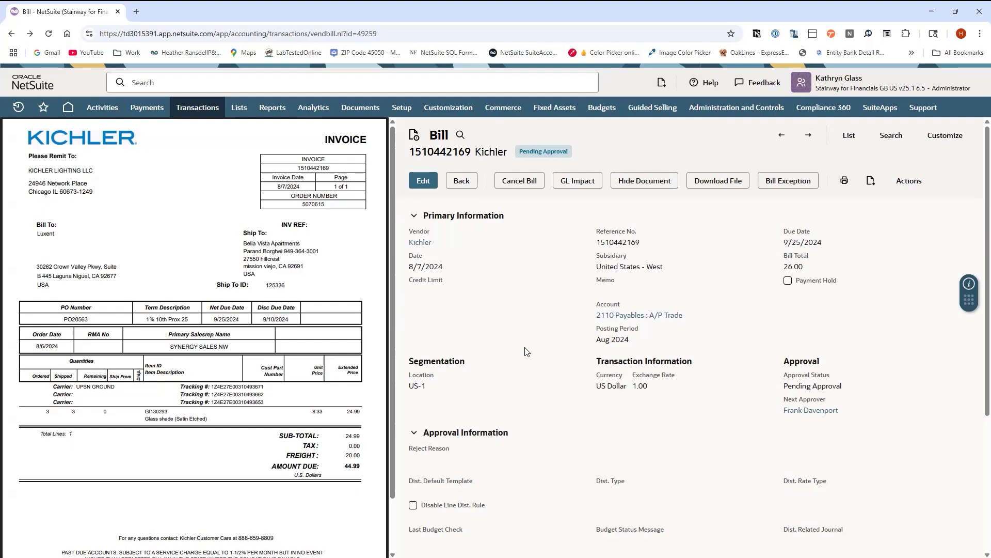
{"action": "scroll", "coordinate": [600, 412], "scroll_direction": "down", "scroll_amount": 1}
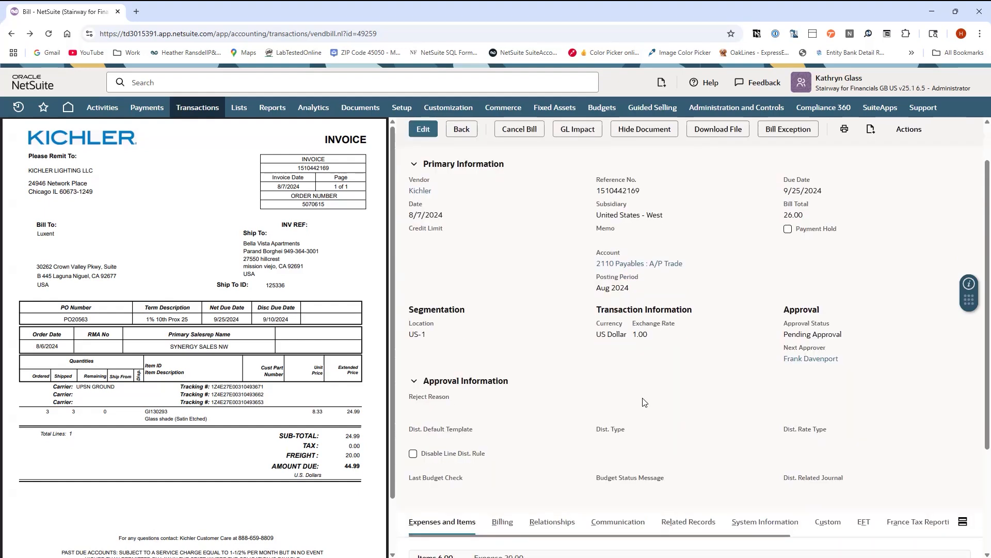
{"action": "scroll", "coordinate": [644, 402], "scroll_direction": "down", "scroll_amount": 3}
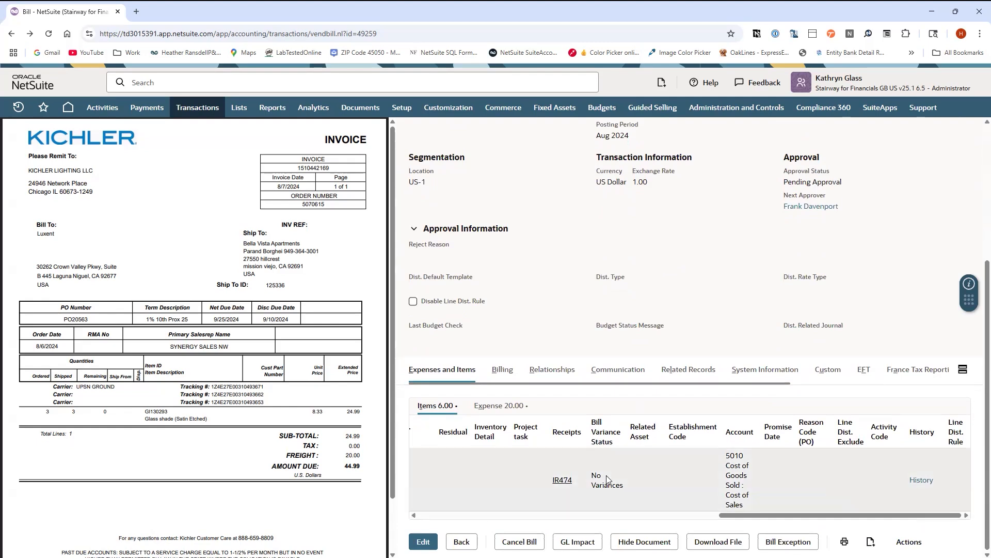
{"action": "scroll", "coordinate": [785, 455], "scroll_direction": "up", "scroll_amount": 4}
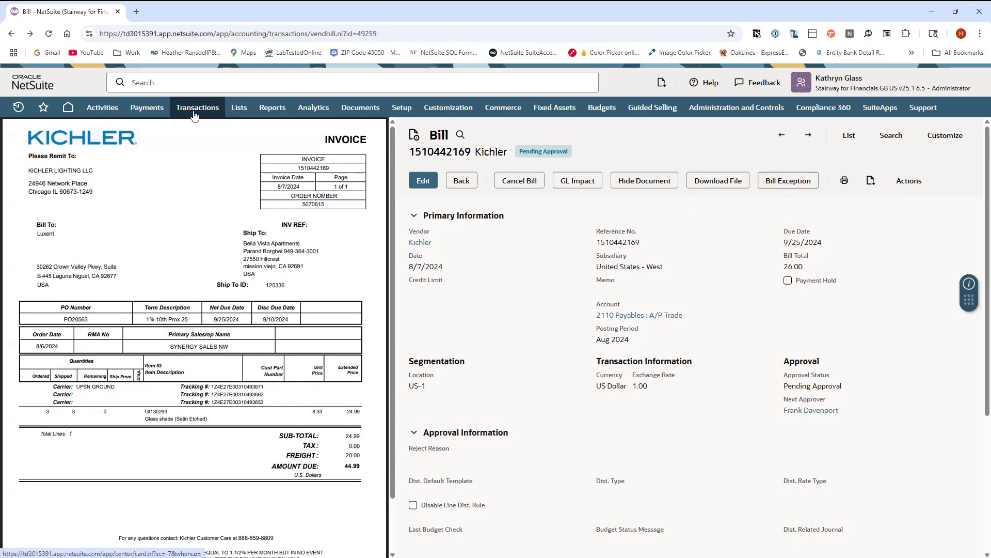
Submit the Kichler bill from the Approve Bills list with the 3 Way Match Vendor Bill Exception action
{"action": "mouse_move", "coordinate": [194, 114]}
{"action": "mouse_move", "coordinate": [264, 192]}
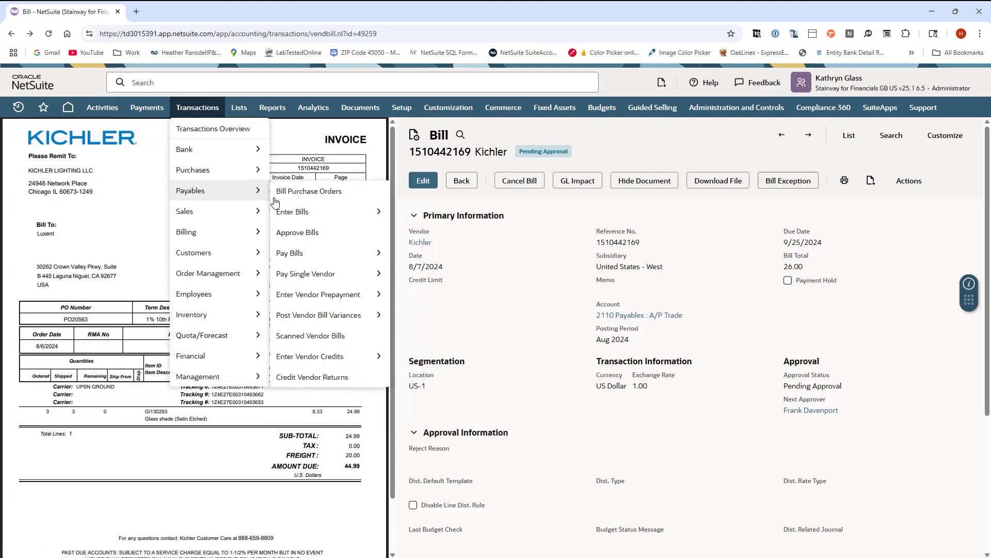
{"action": "left_click", "coordinate": [324, 237]}
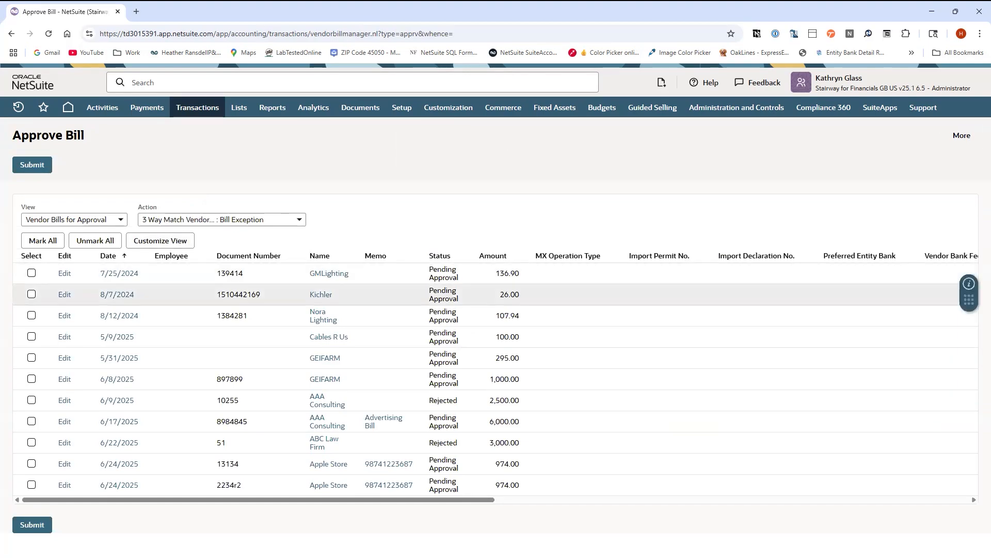
{"action": "left_click", "coordinate": [31, 294]}
{"action": "left_click", "coordinate": [40, 170]}
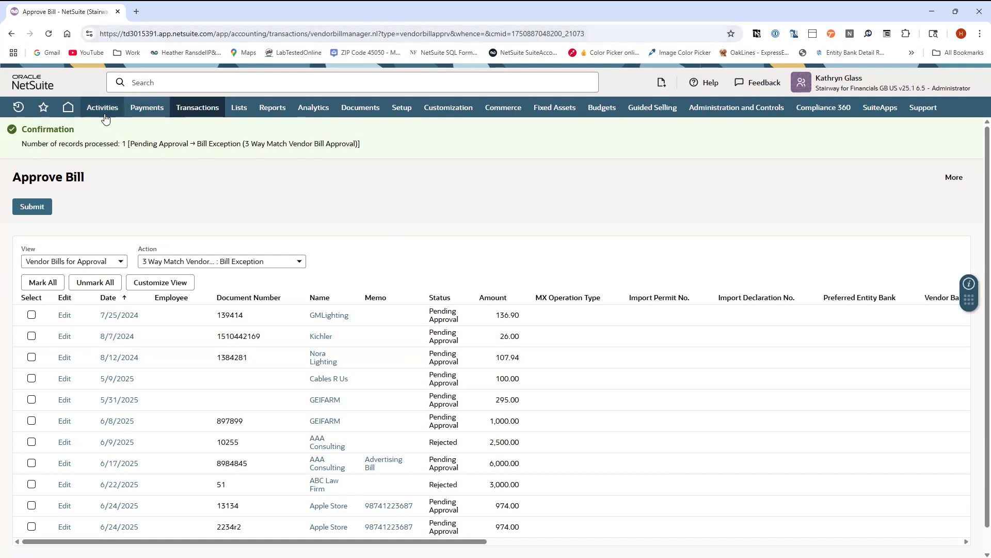
Return to the Kichler bill and review its approval exceptions again
{"action": "left_click", "coordinate": [14, 34]}
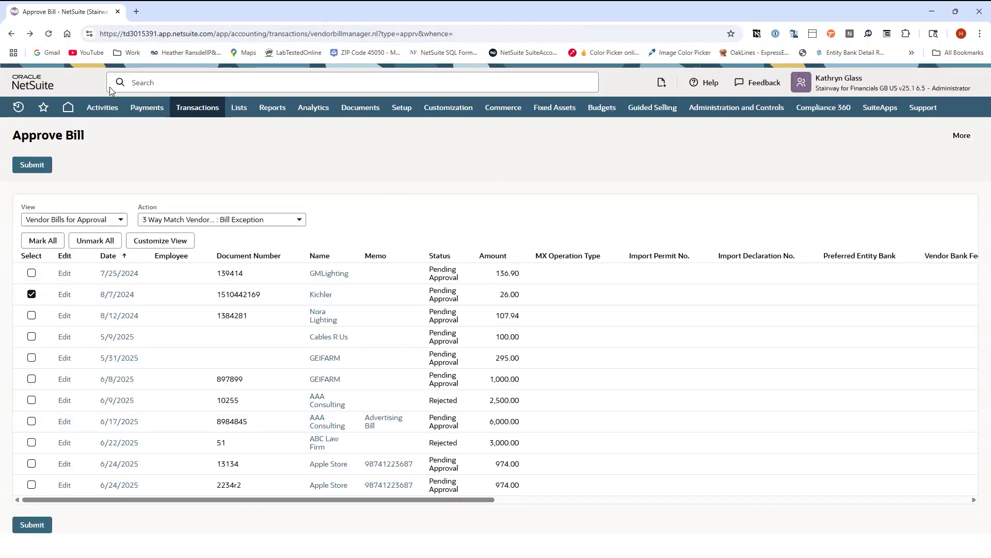
{"action": "left_click", "coordinate": [23, 39]}
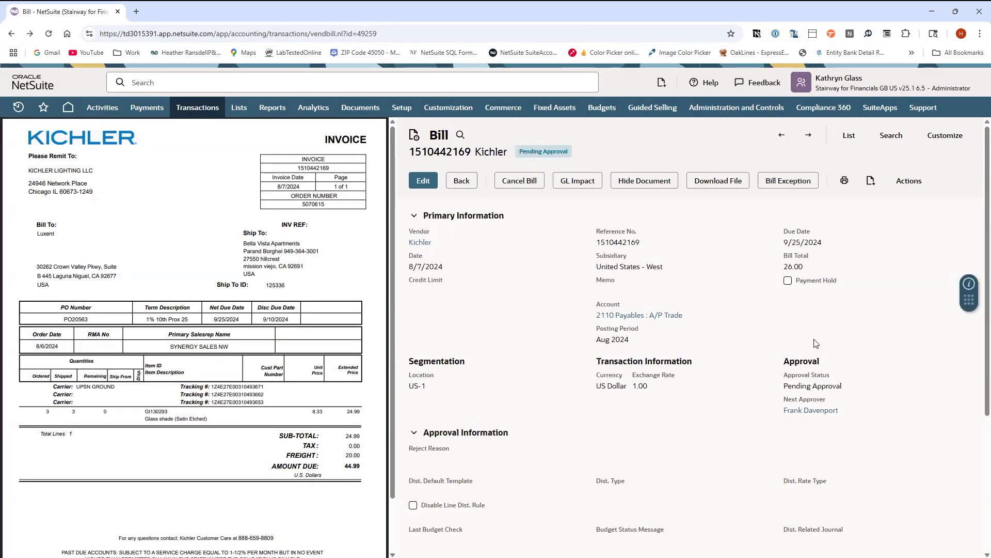
{"action": "left_click", "coordinate": [802, 178]}
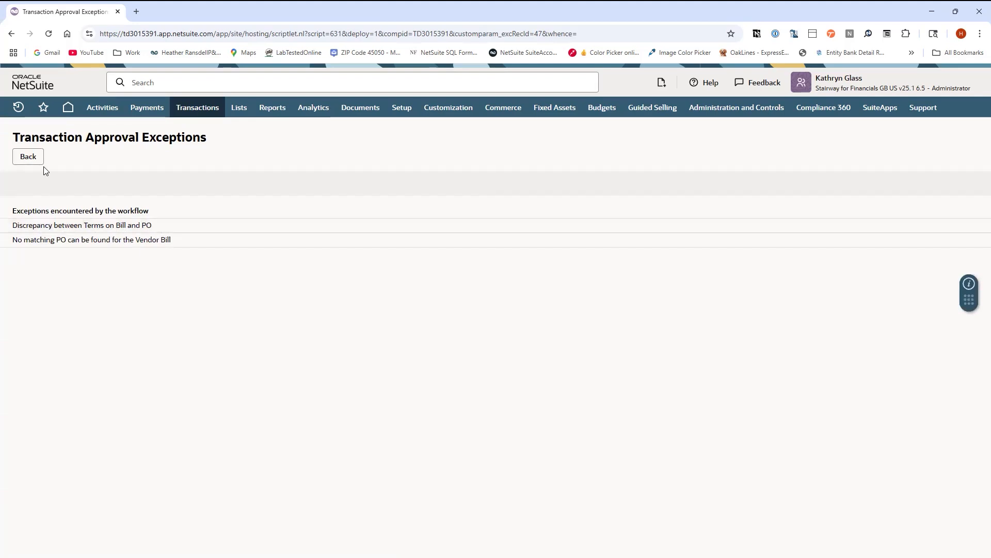
{"action": "left_click", "coordinate": [29, 157]}
{"action": "left_click", "coordinate": [28, 156]}
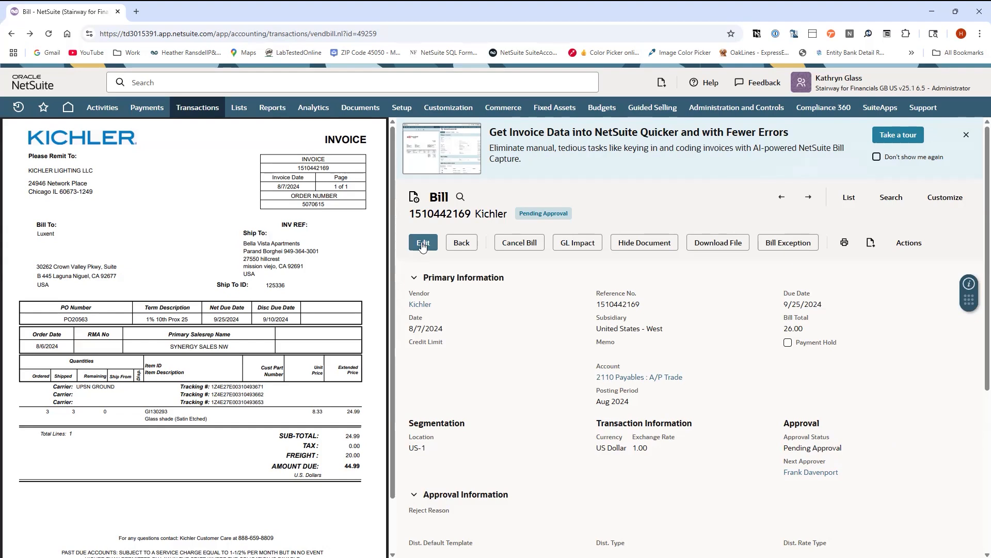
Edit the Kichler bill and set its approval status to Approved
{"action": "left_click", "coordinate": [788, 243]}
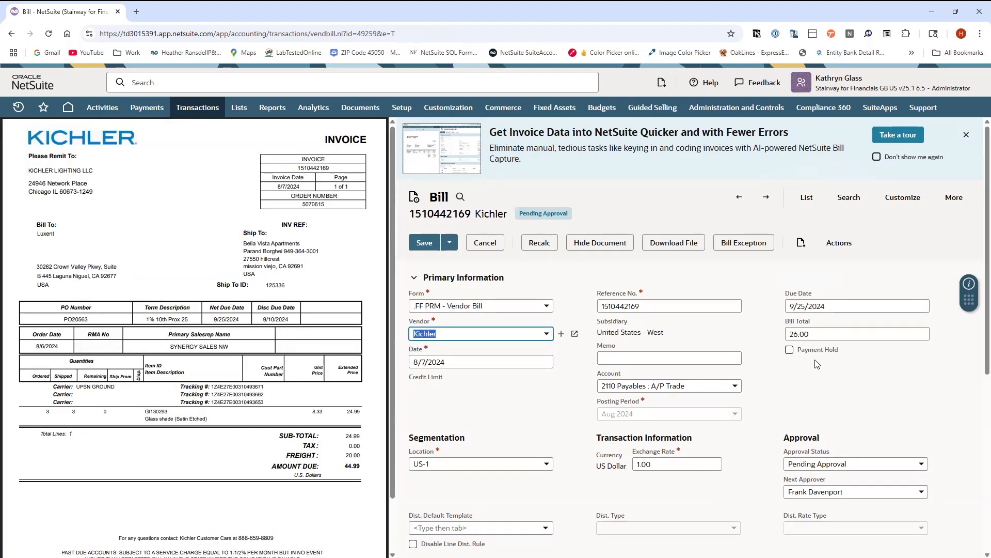
{"action": "left_click", "coordinate": [922, 464]}
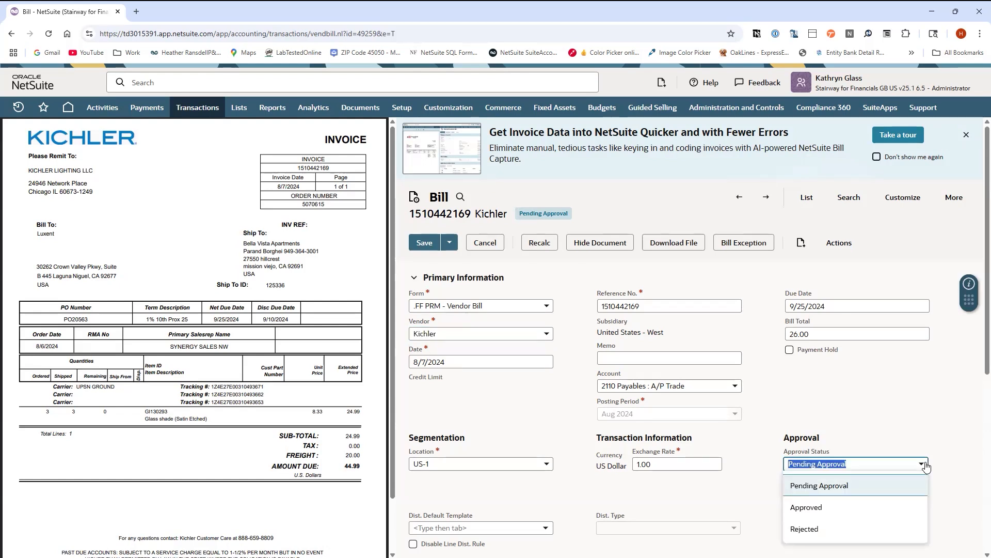
{"action": "left_click", "coordinate": [815, 510]}
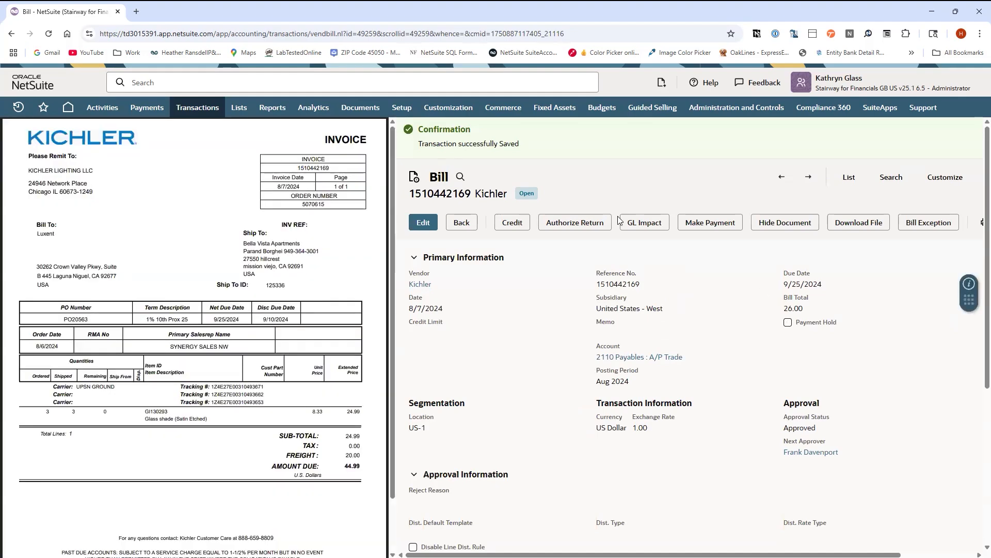
Open the item line's receipt IR474 in a new tab and examine it
{"action": "scroll", "coordinate": [868, 381], "scroll_direction": "down", "scroll_amount": 4}
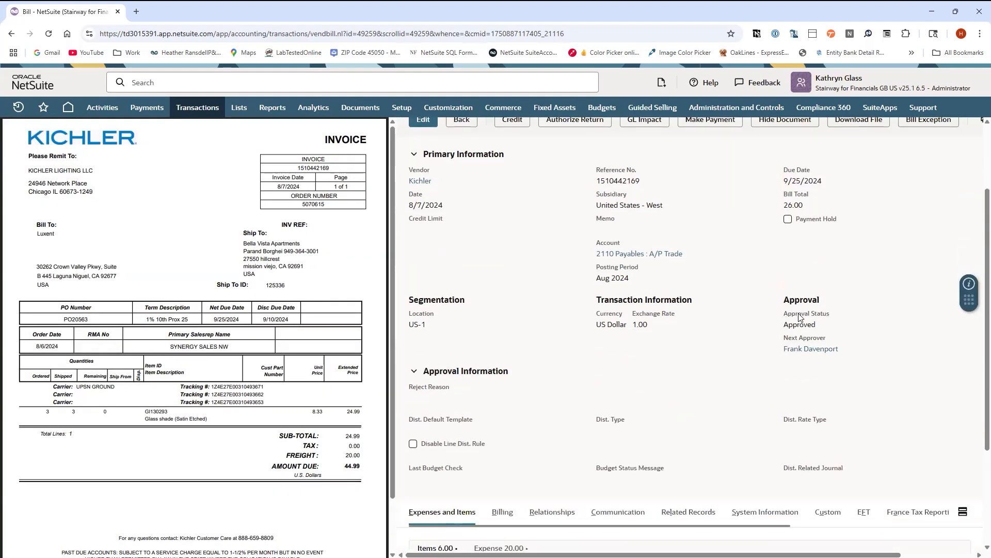
{"action": "scroll", "coordinate": [703, 415], "scroll_direction": "down", "scroll_amount": 1}
{"action": "left_click_drag", "start_coordinate": [608, 506], "coordinate": [836, 509]}
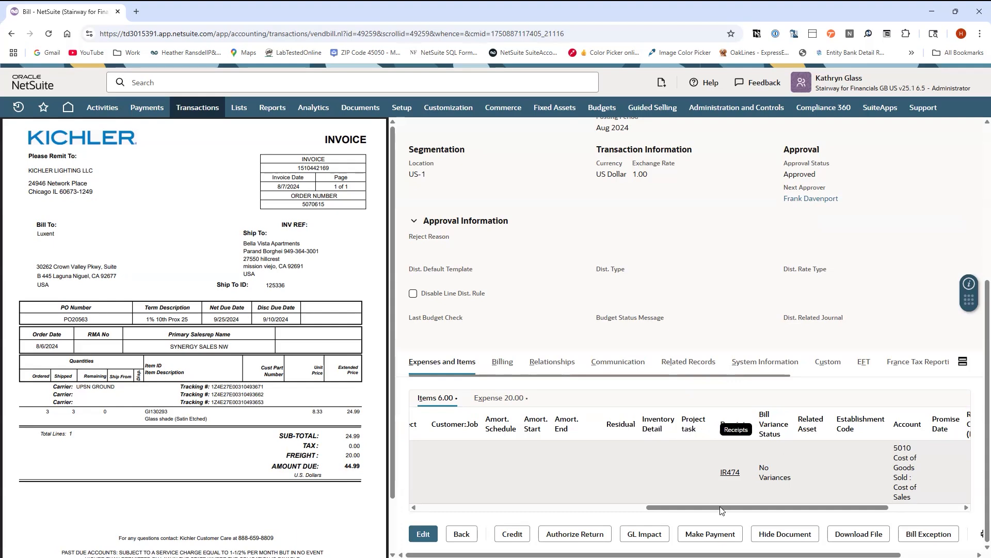
{"action": "left_click_drag", "start_coordinate": [716, 509], "coordinate": [407, 521]}
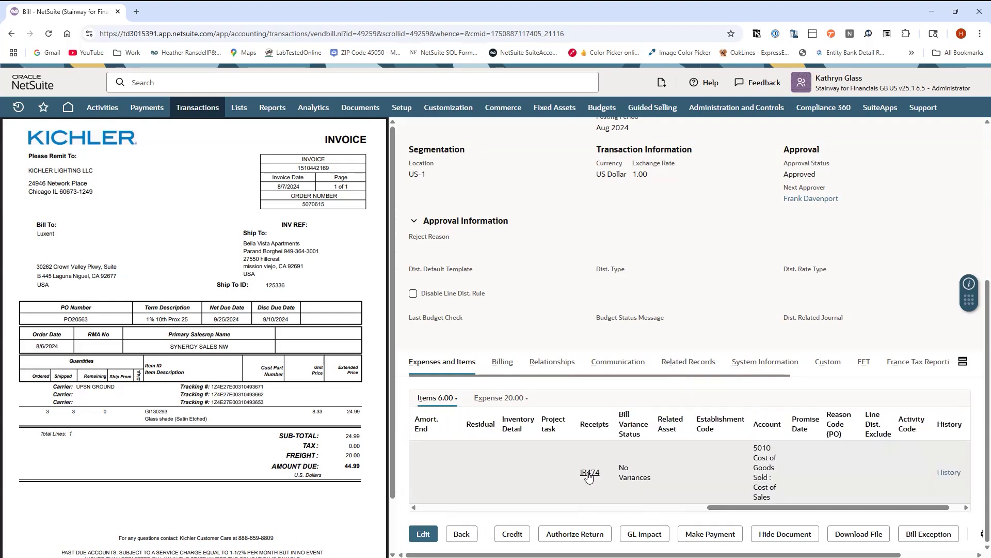
{"action": "right_click", "coordinate": [588, 475]}
{"action": "left_click", "coordinate": [640, 333]}
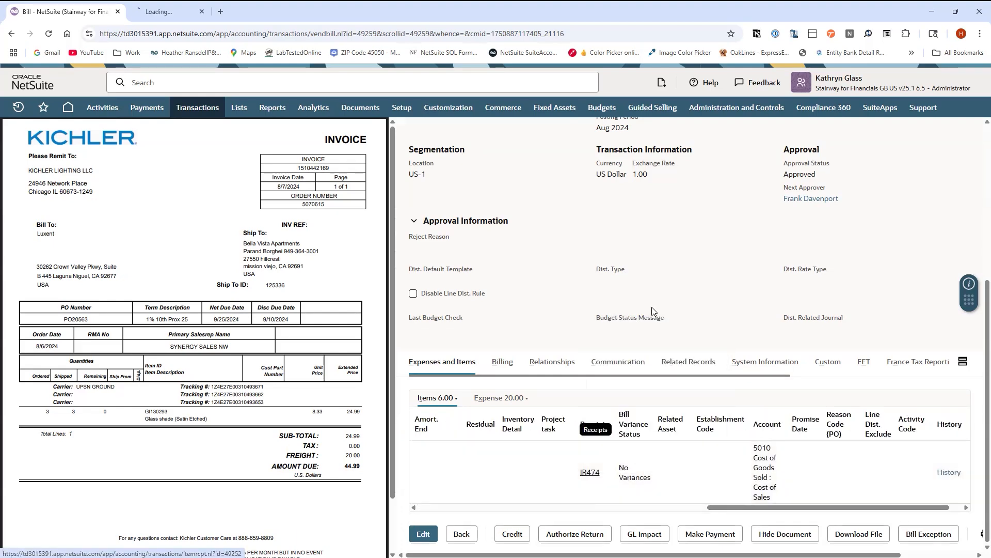
{"action": "left_click", "coordinate": [172, 12]}
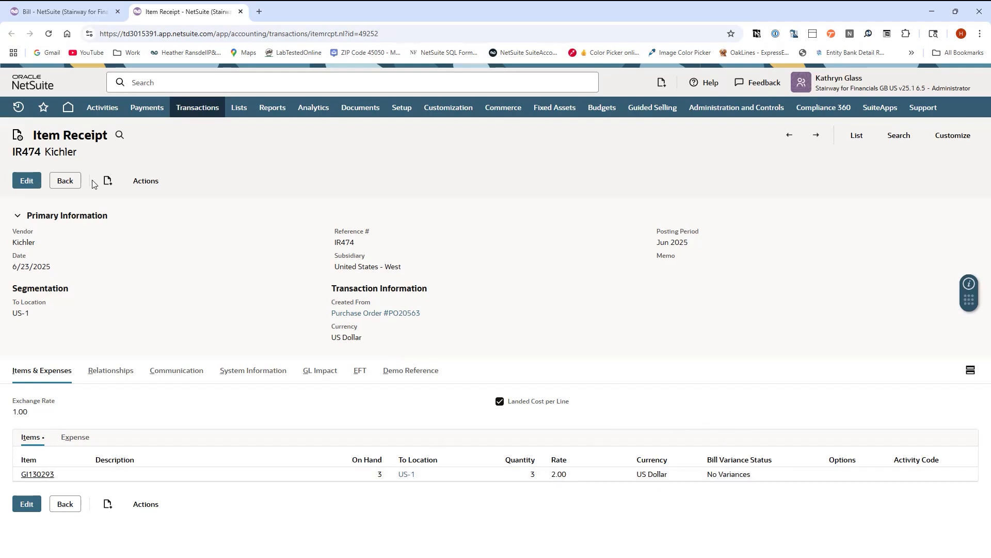
{"action": "left_click", "coordinate": [71, 184]}
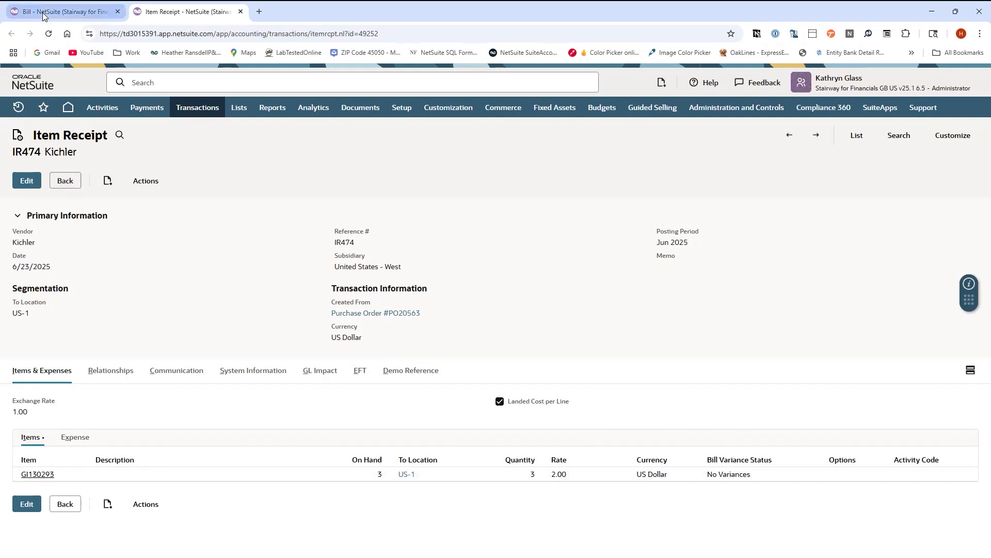